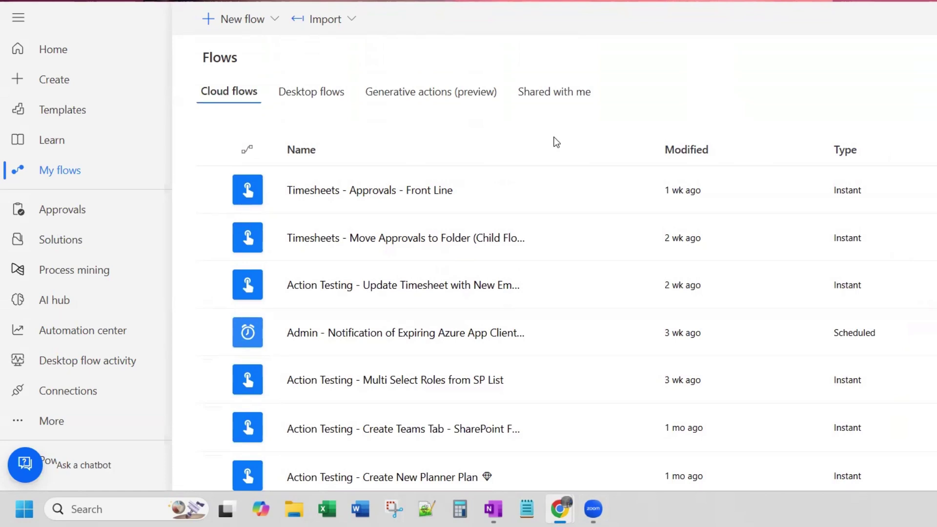
Step: Hide the Add real-time chat Teams banner for this session, confirming Yes in the Hide dialog
scroll(525, 160, down, 10)
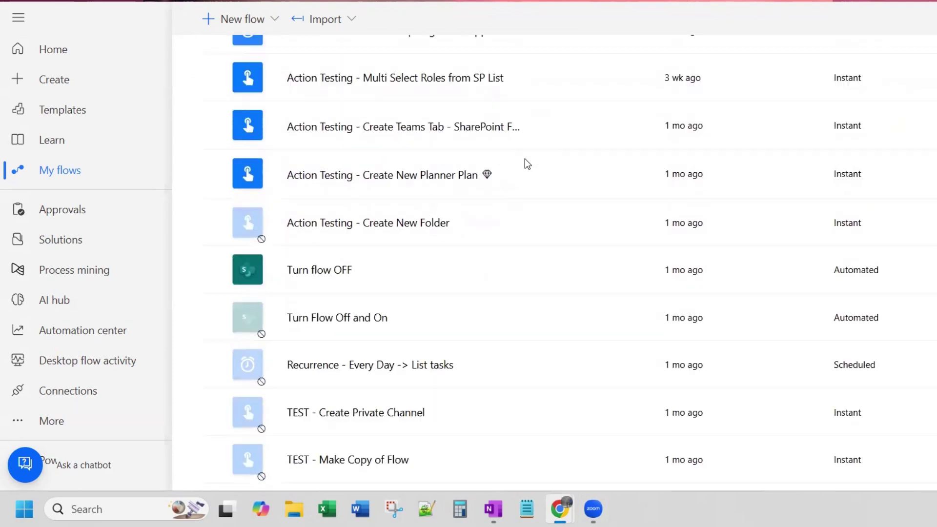
scroll(525, 161, down, 7)
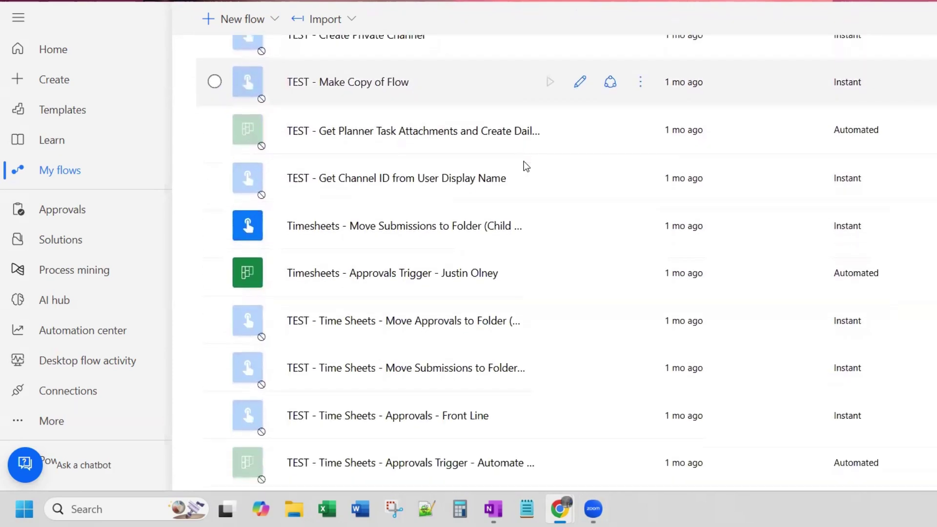
scroll(523, 164, down, 10)
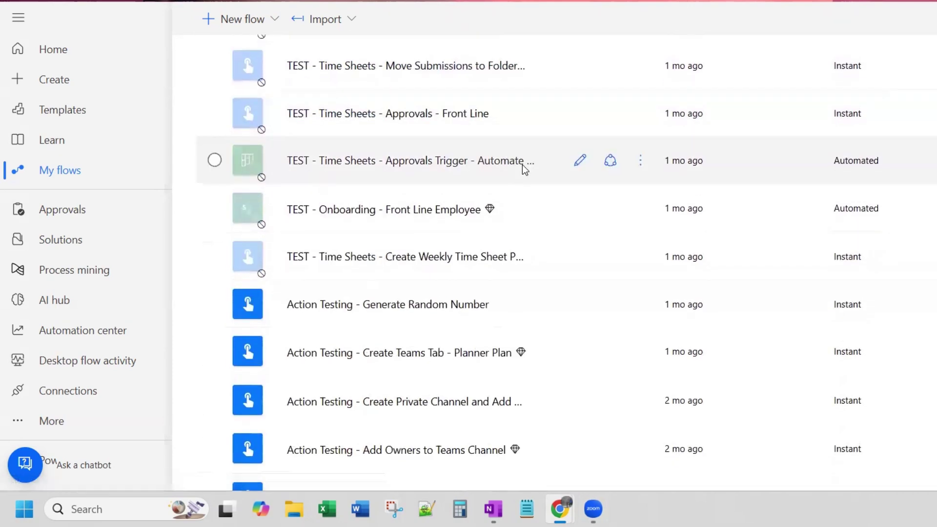
scroll(523, 165, down, 6)
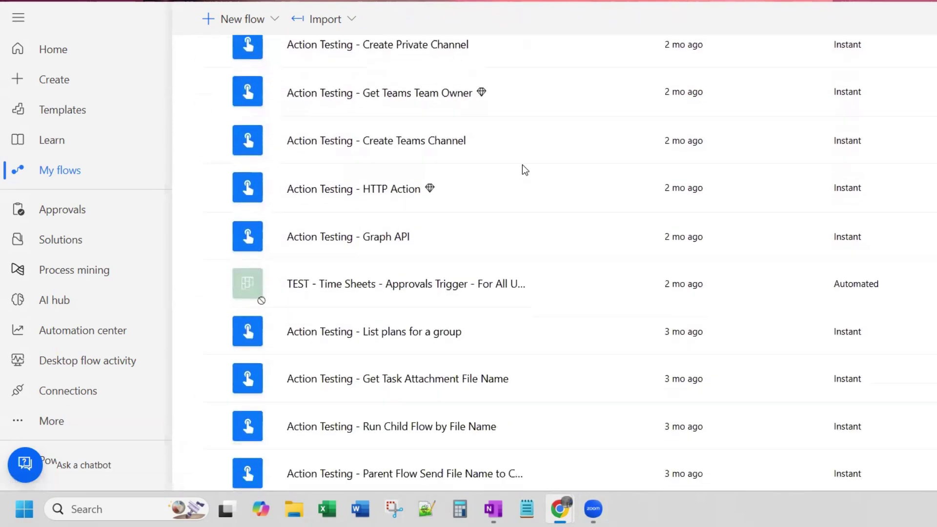
scroll(522, 165, down, 6)
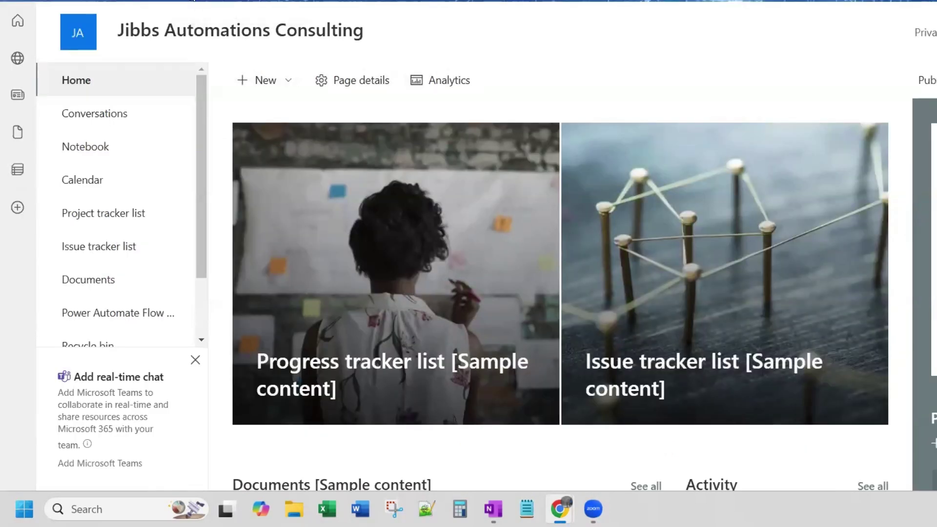
click(195, 364)
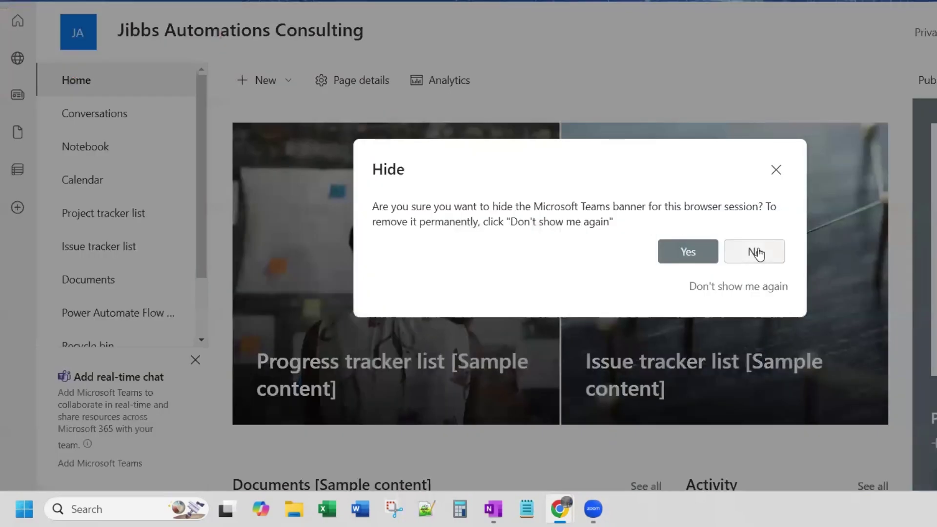
click(776, 170)
click(194, 359)
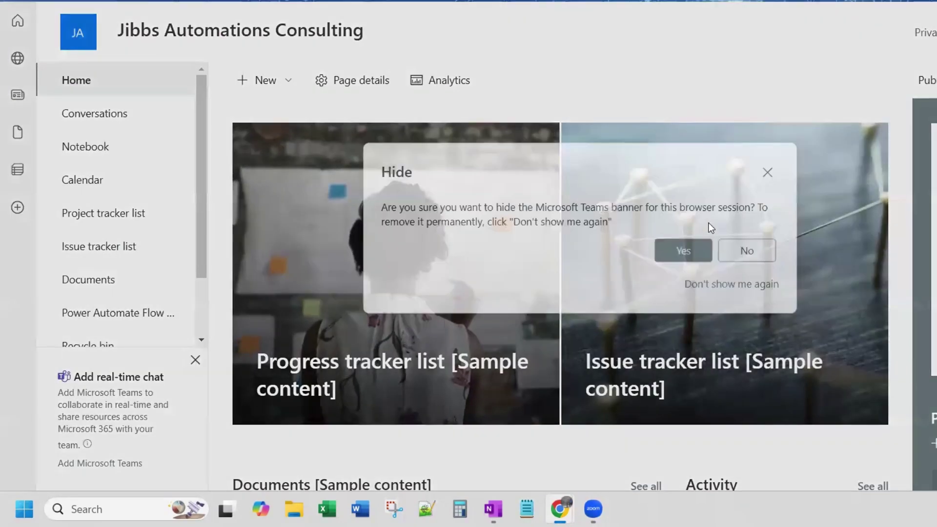
click(689, 254)
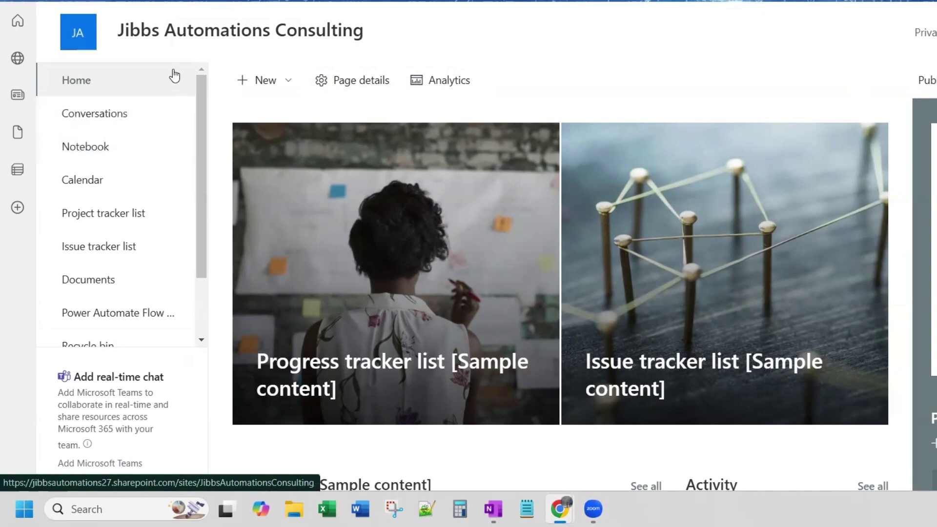
click(289, 85)
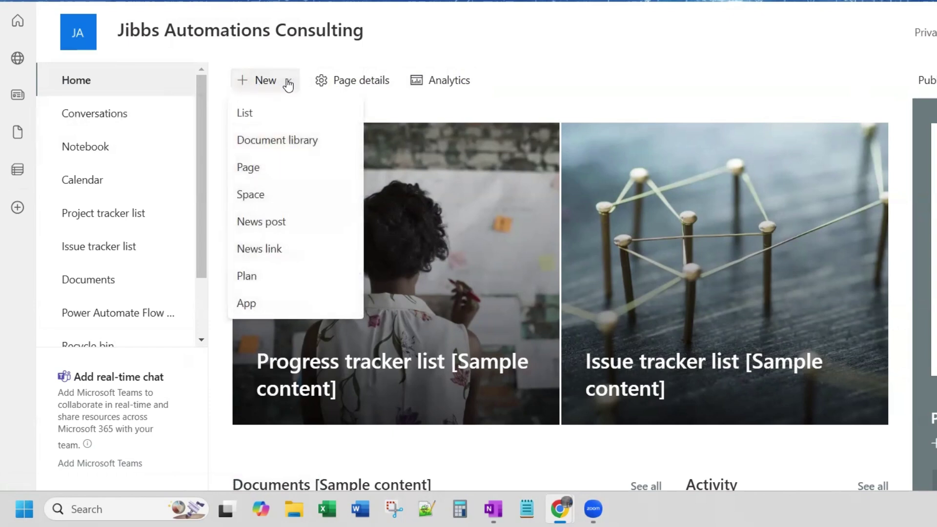
click(267, 113)
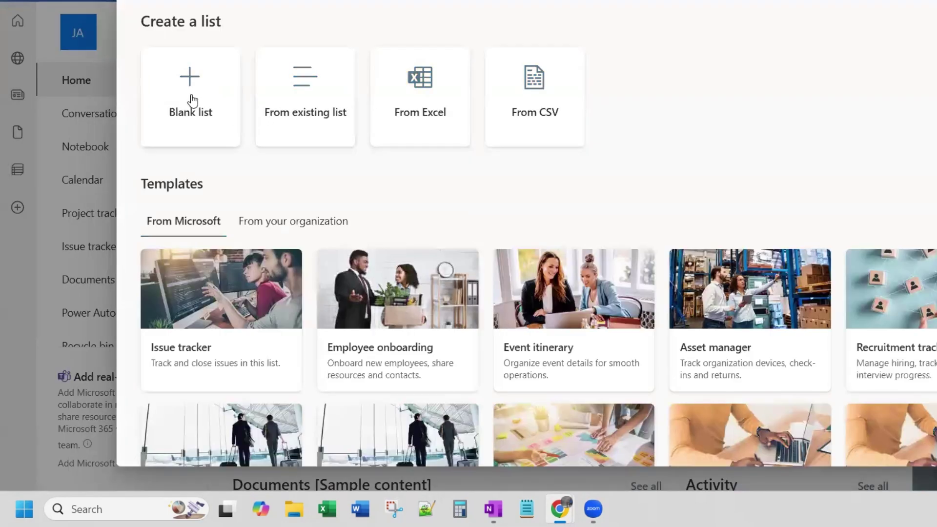
click(196, 95)
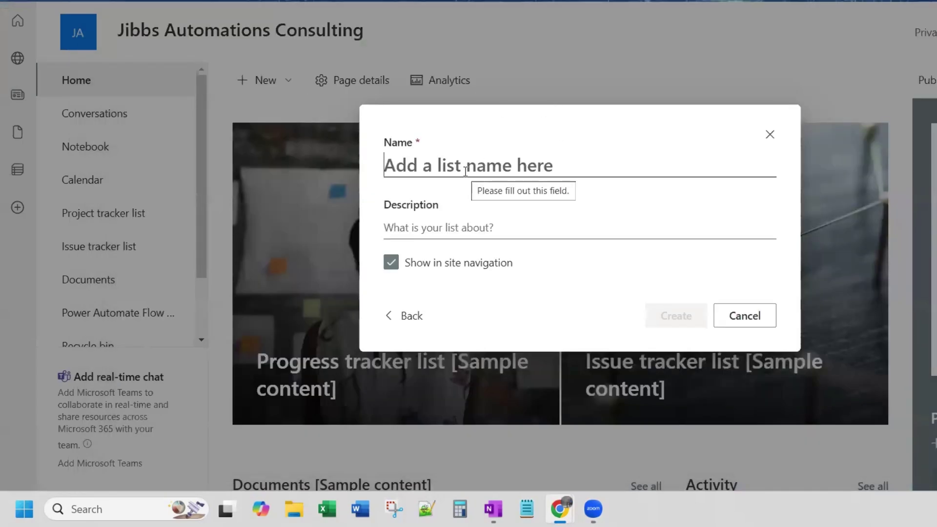
text(Pow)
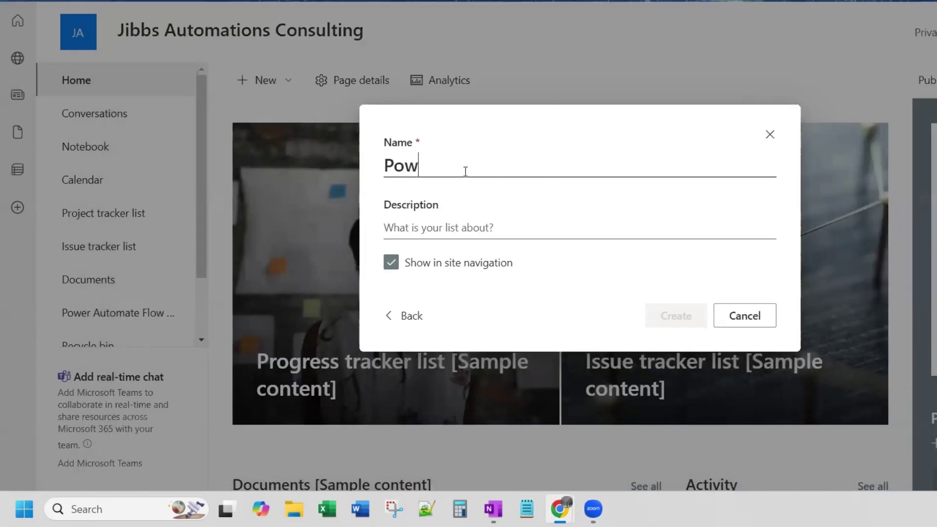
text(er Autom)
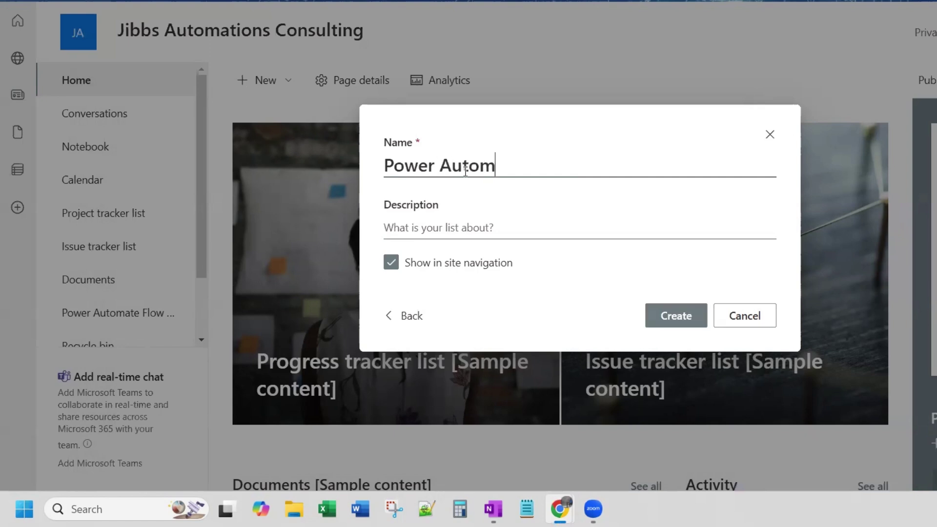
text(ate Flow Database)
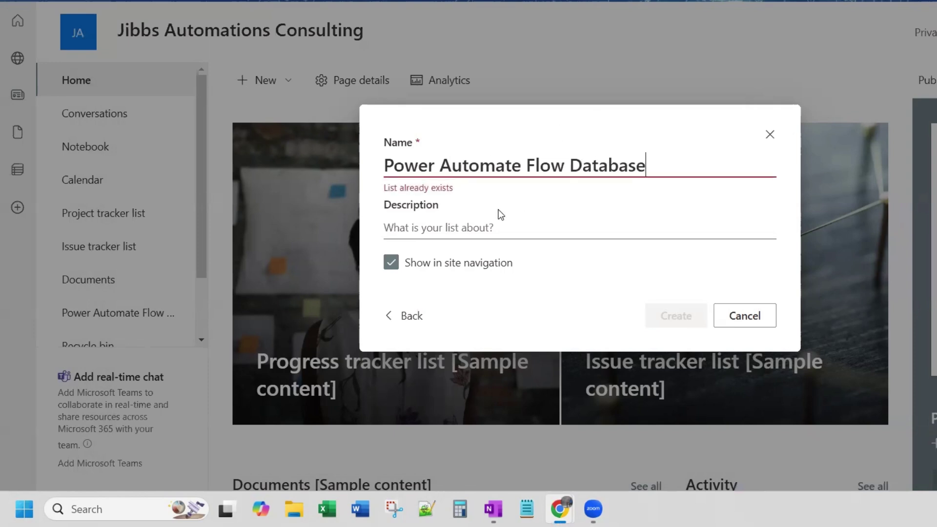
click(489, 229)
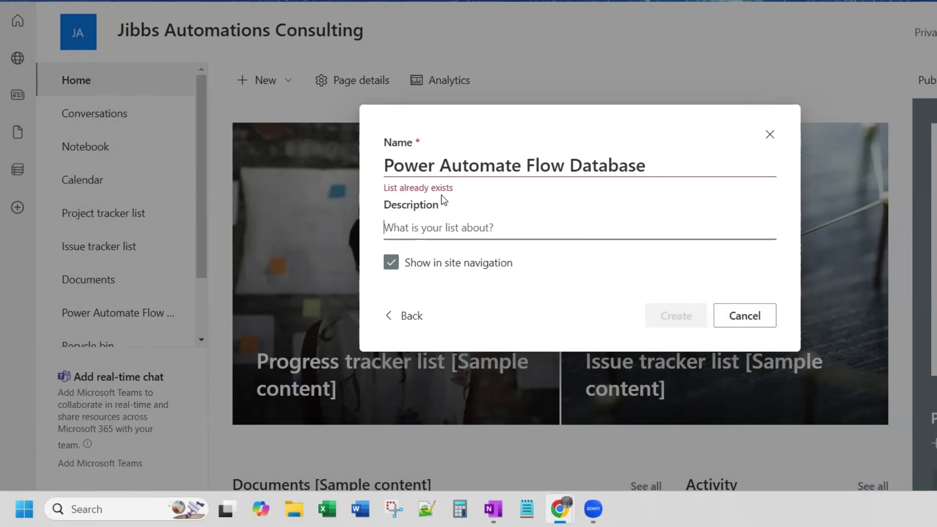
click(770, 135)
Step: Open the Power Automate Flow Database list and look over the Title column's options
scroll(137, 247, down, 2)
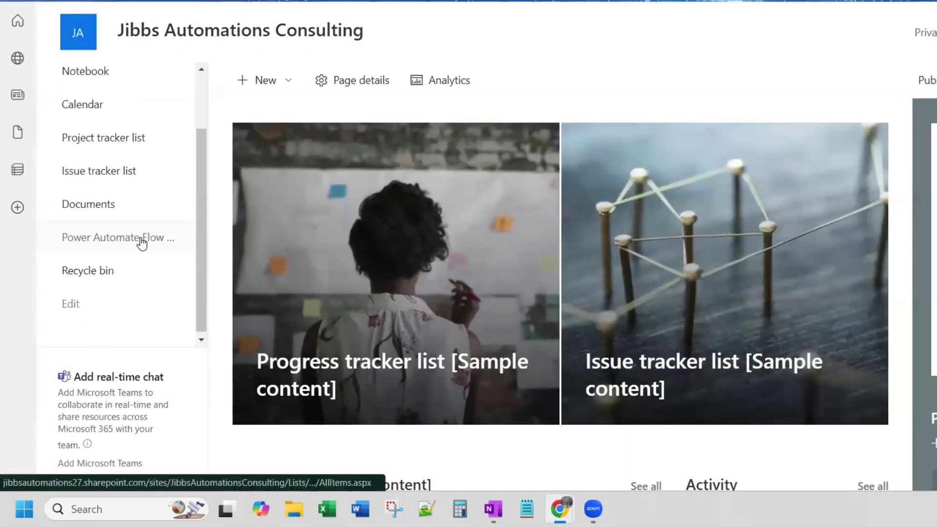
click(130, 243)
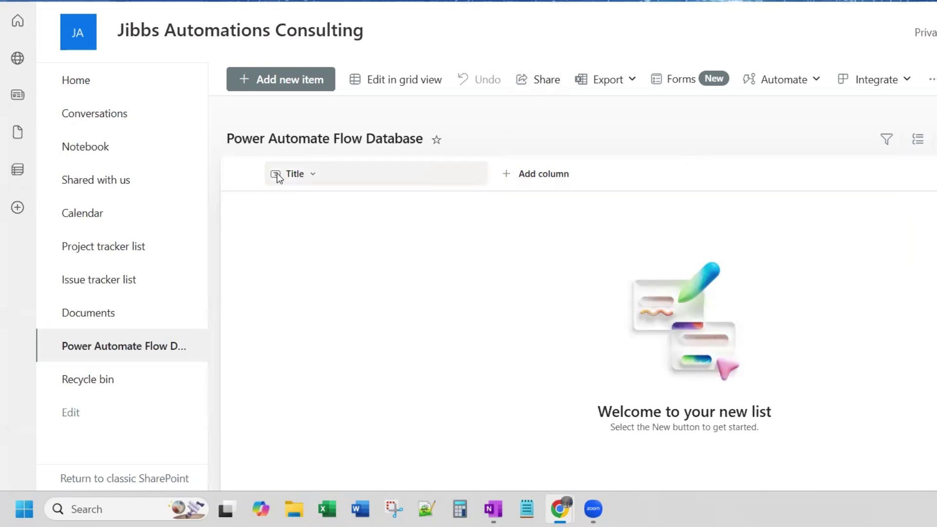
click(312, 174)
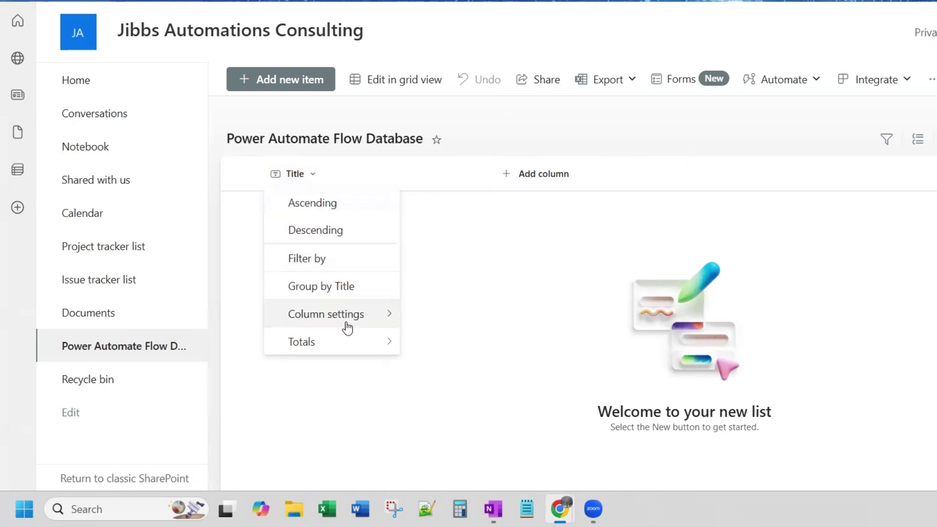
mouse_move(350, 345)
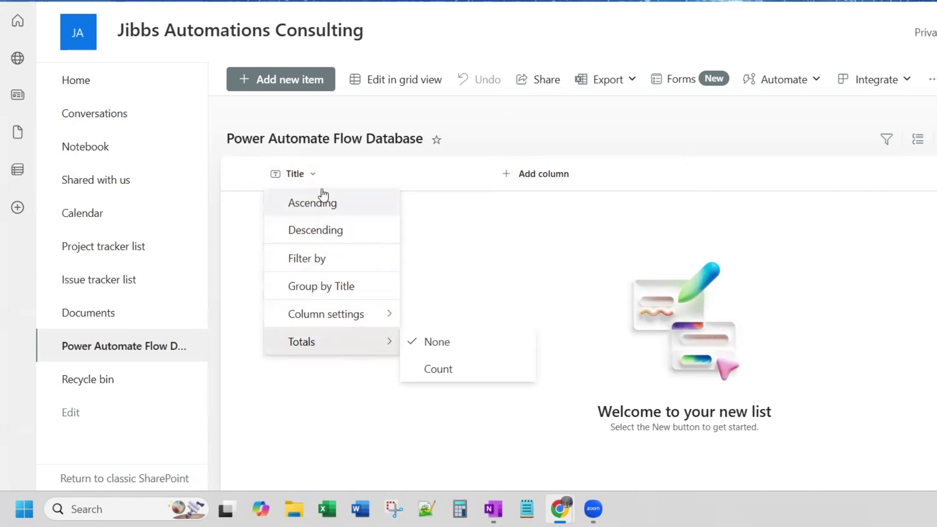
click(324, 172)
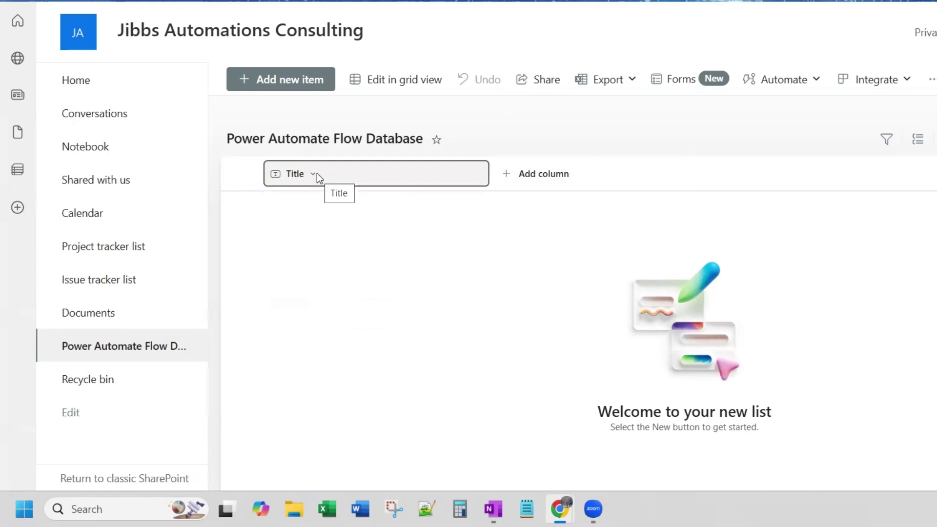
Step: Rename the Title column to 'Flow Name' through its column settings
click(317, 174)
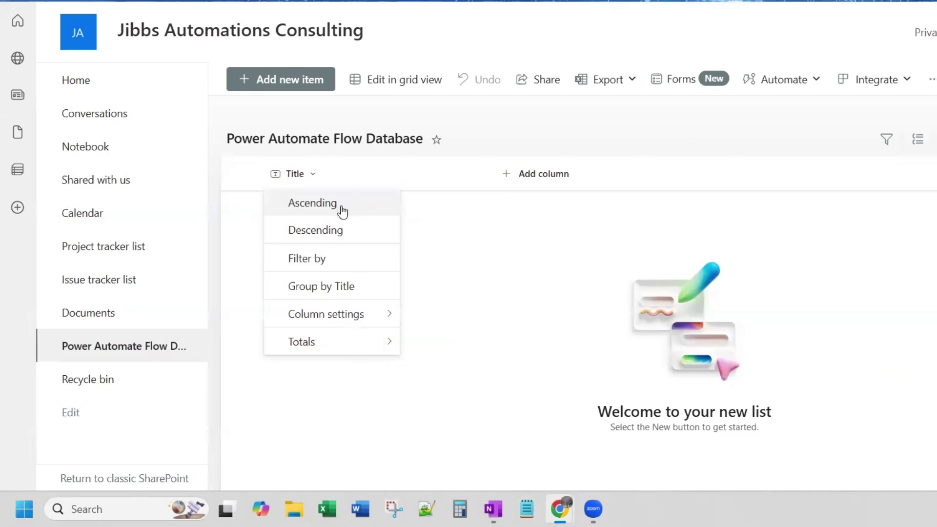
mouse_move(359, 314)
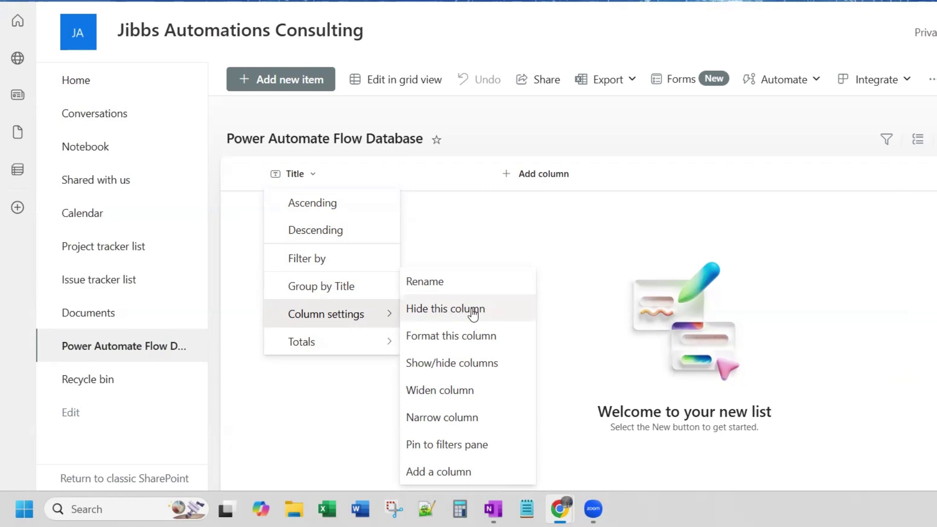
click(454, 283)
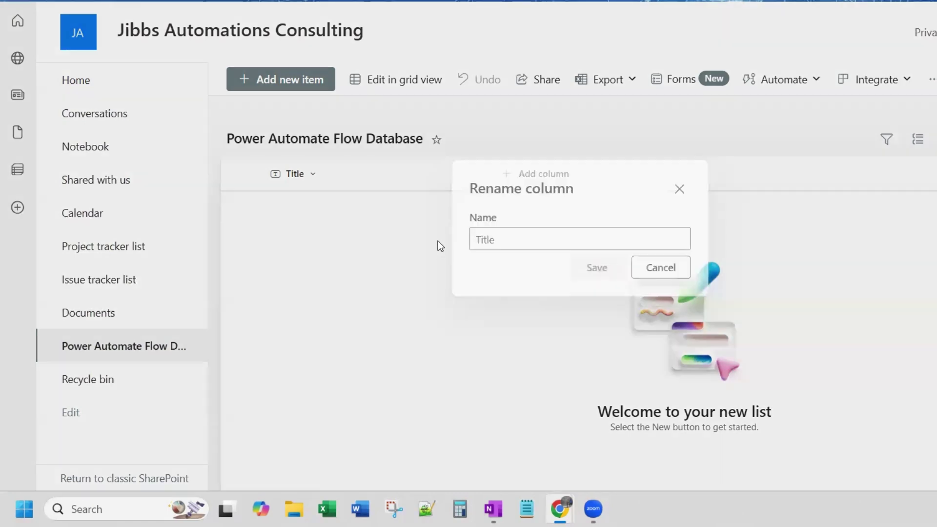
double_click(481, 240)
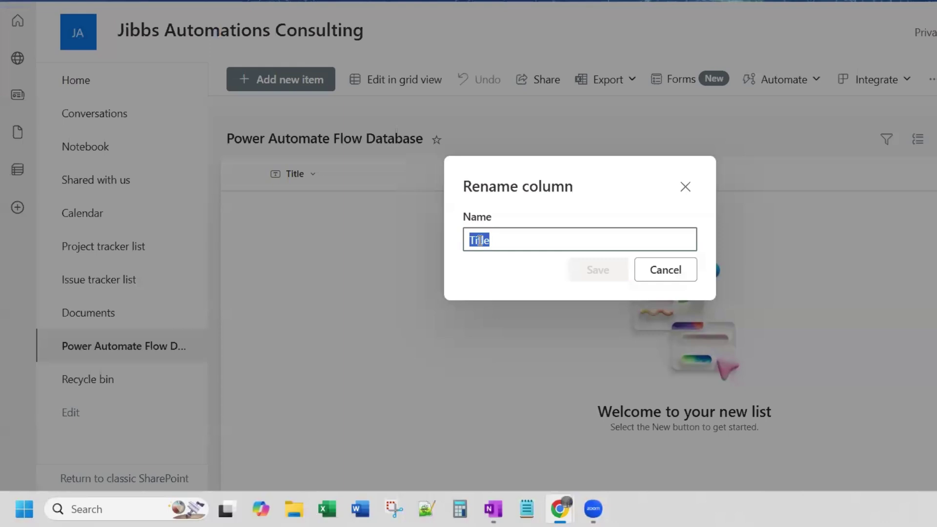
text(Flow Name)
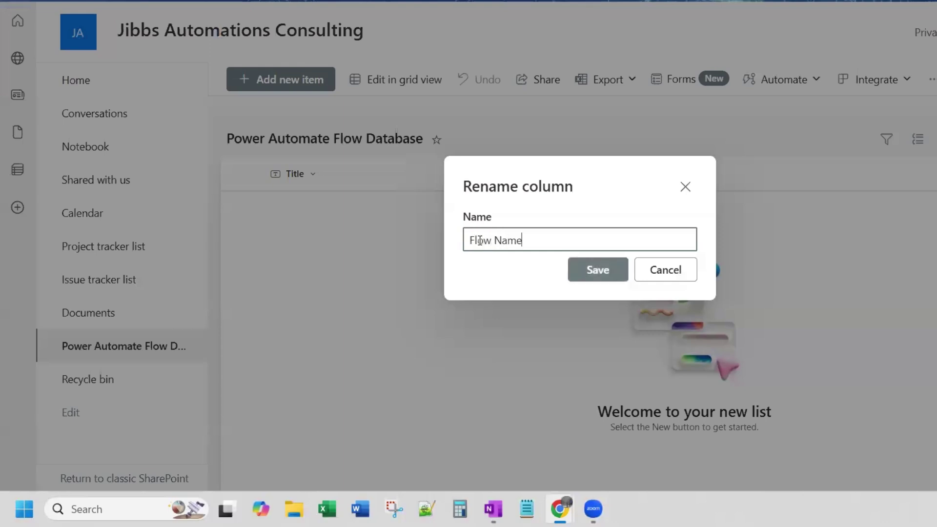
click(596, 276)
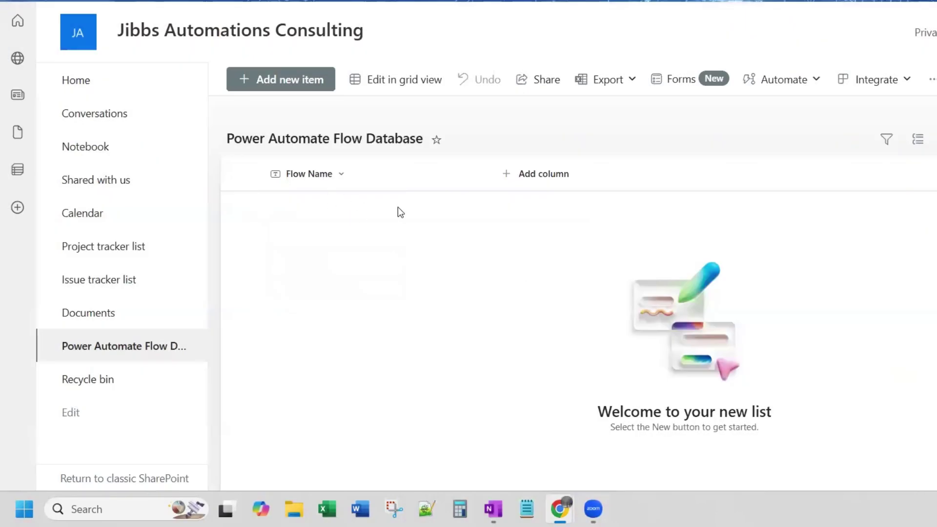
Step: Add an optional Hyperlink column 'Flow Home' described 'This is the URL of the homepage of the flow'
click(527, 174)
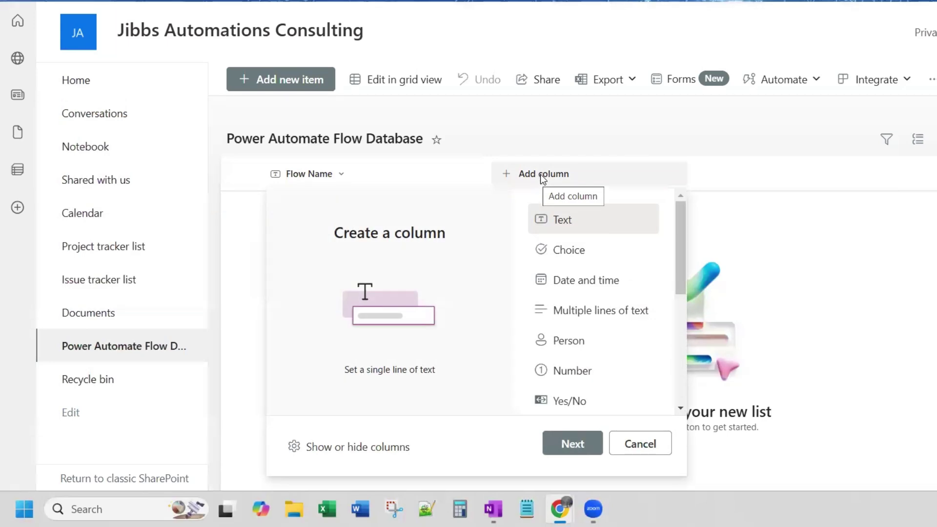
scroll(590, 279, down, 3)
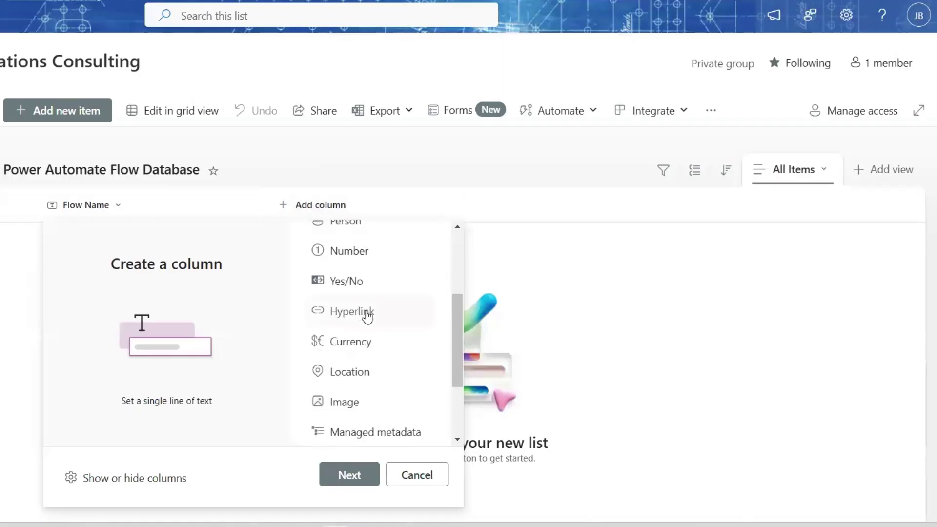
click(367, 316)
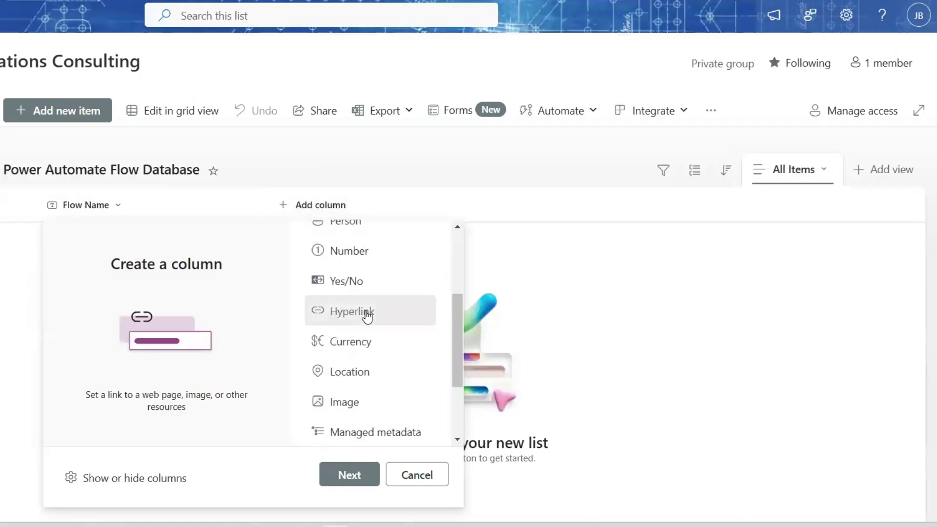
click(359, 473)
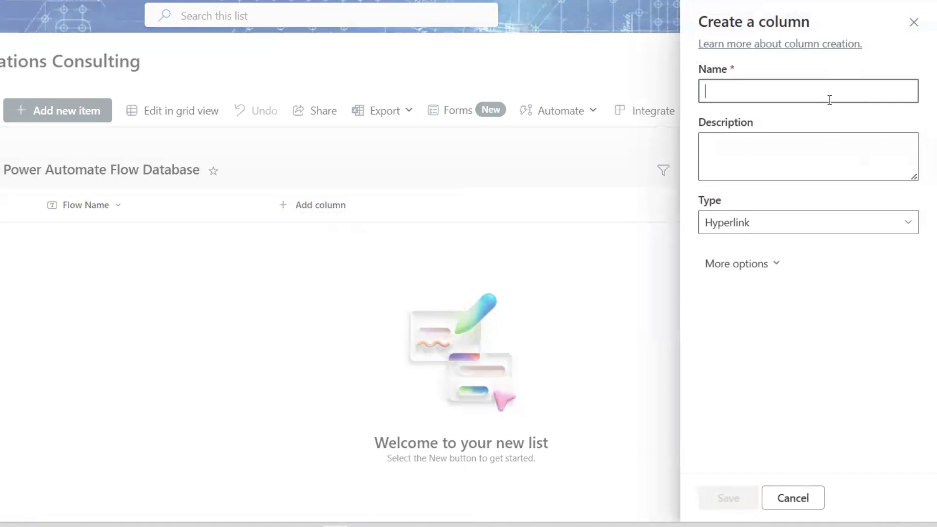
text(Flow Home)
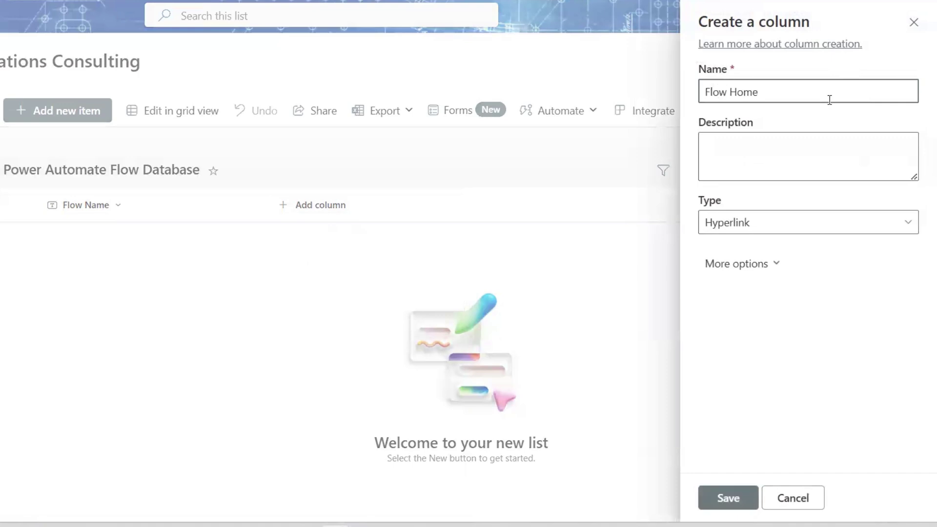
click(808, 144)
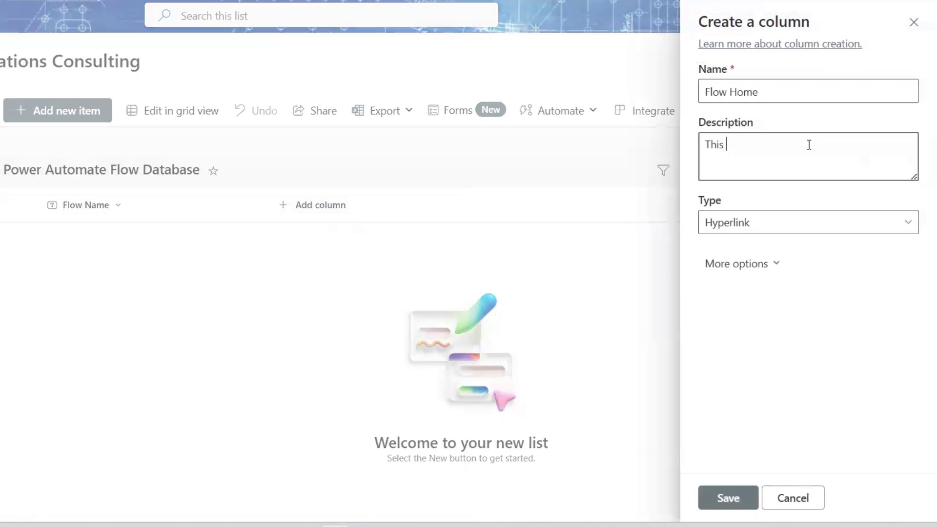
text(This is the URL of the homepage of the flow)
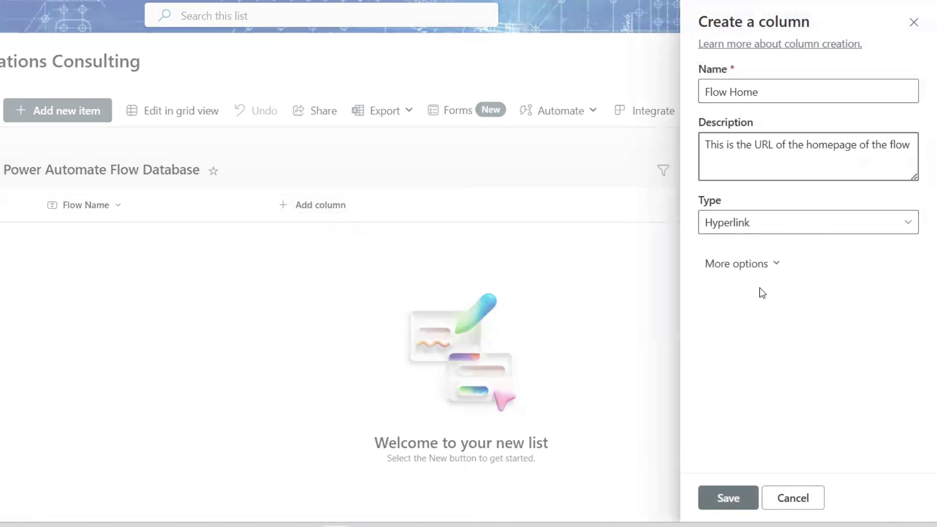
click(776, 266)
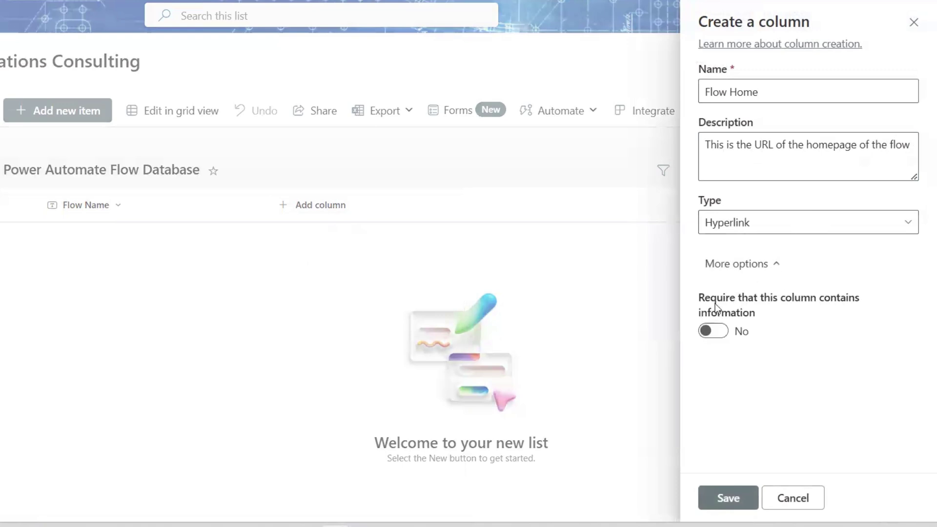
click(719, 331)
click(713, 333)
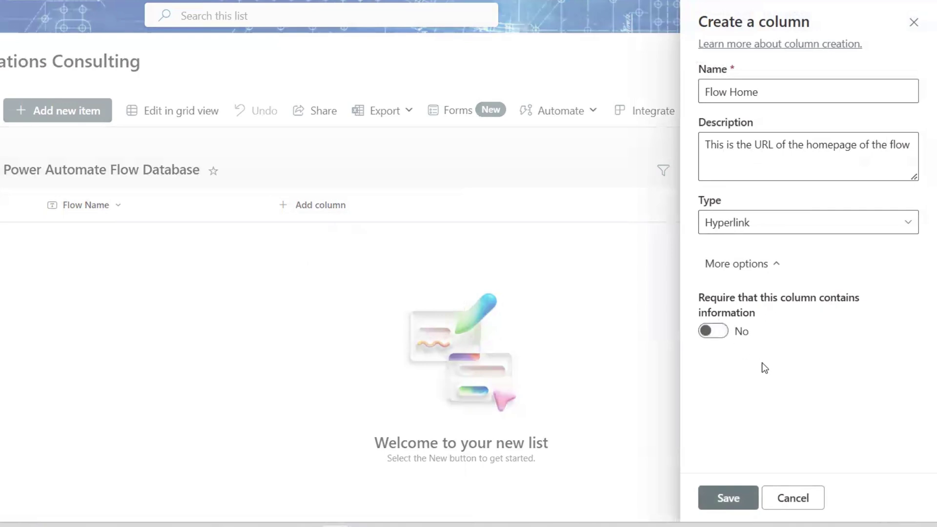
click(743, 505)
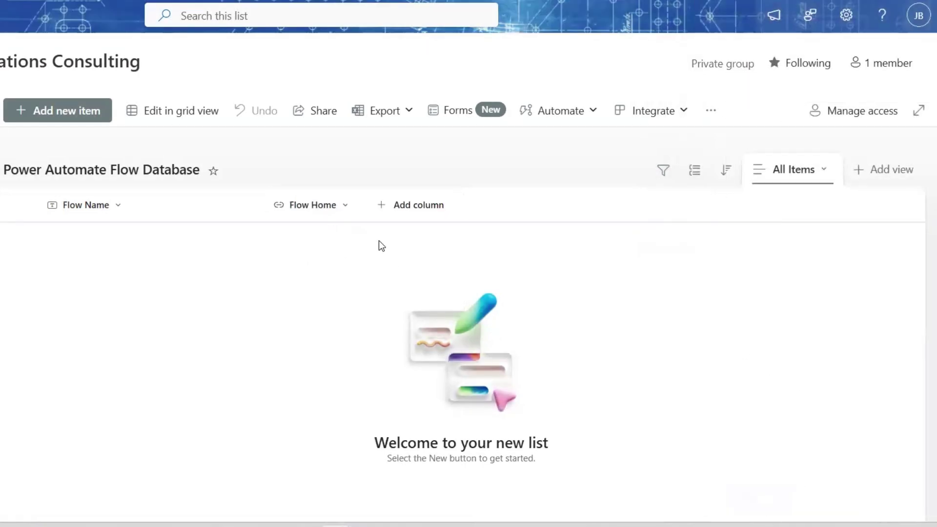
Step: Open the Flow Home column's header menu, then close it without changes
click(326, 206)
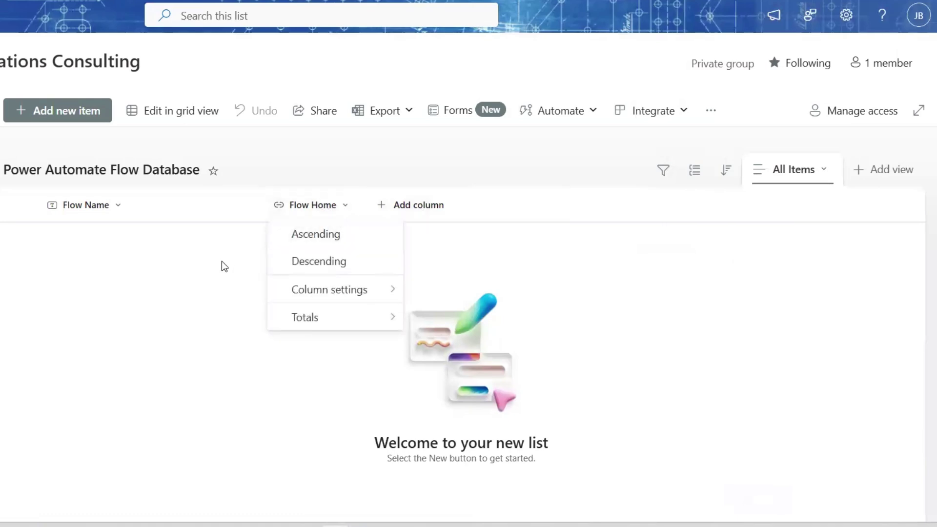
click(221, 264)
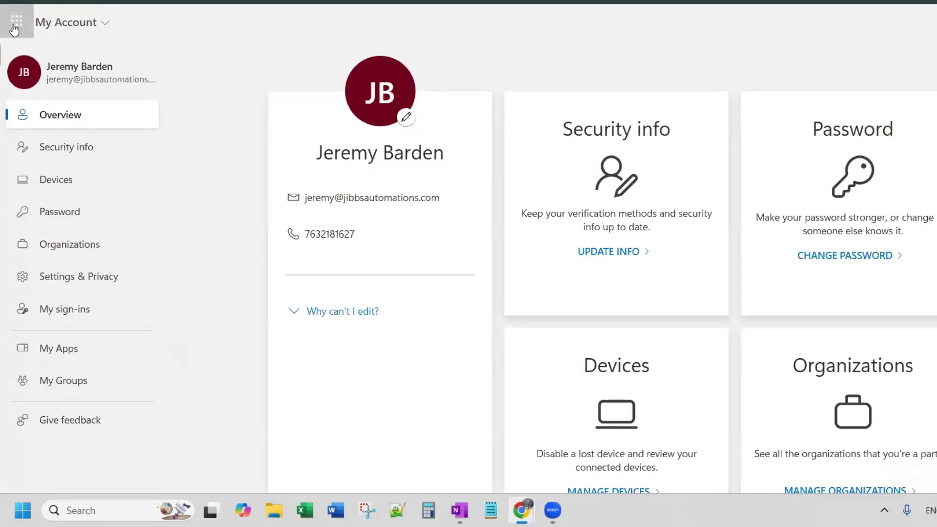
Step: Launch Power Automate from the Microsoft 365 app launcher and go to My flows
click(13, 23)
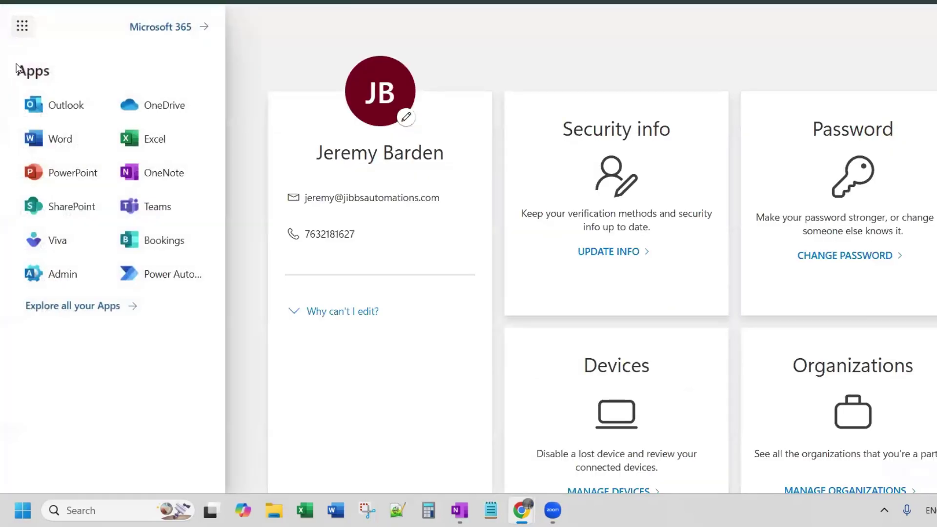
click(163, 271)
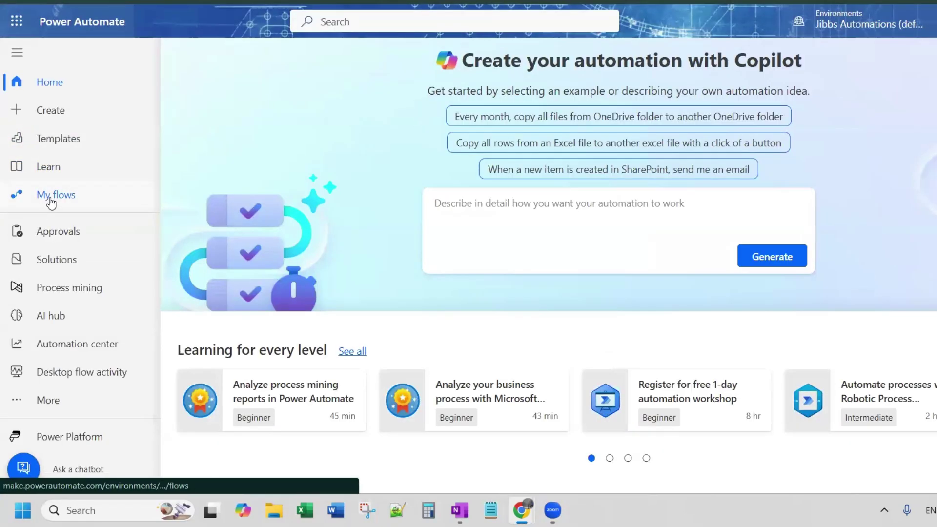
click(50, 201)
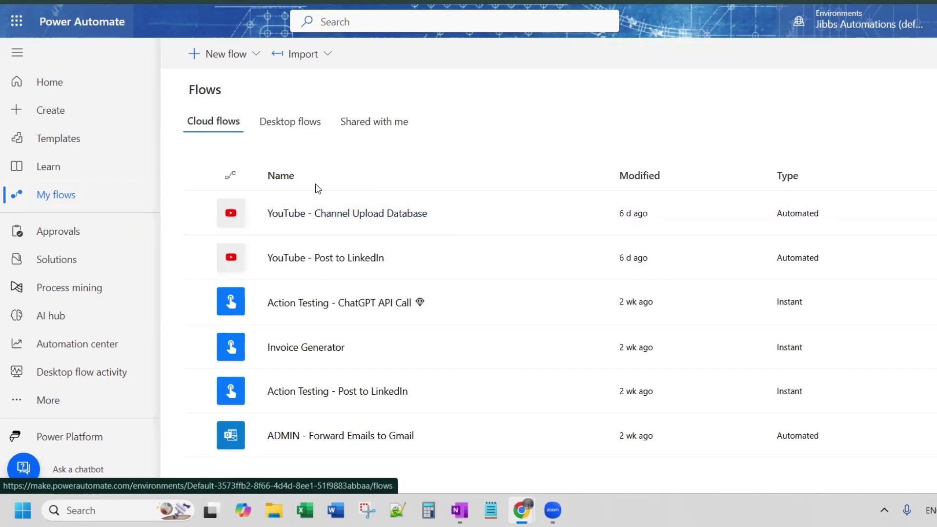
Step: Copy the 'YouTube - Channel Upload Database' flow's title into the SharePoint item's Flow Name field
click(322, 215)
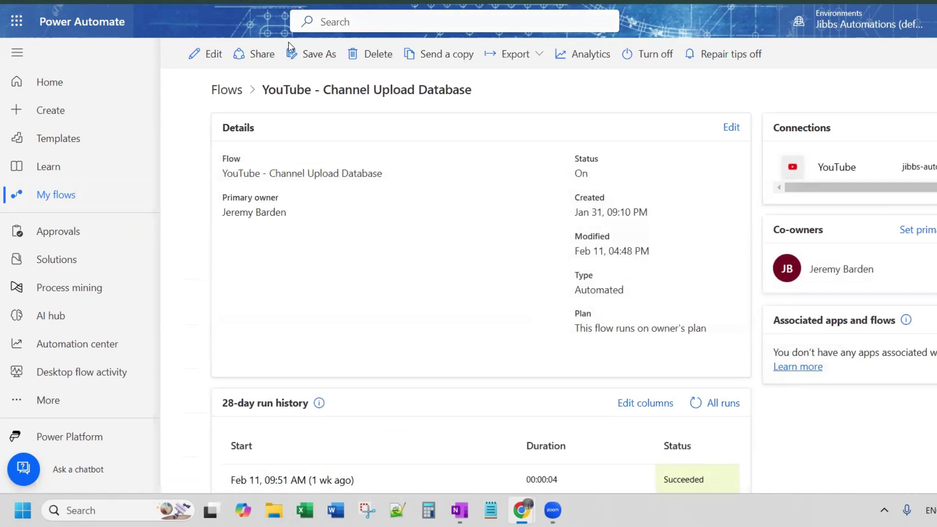
drag(475, 93, 264, 89)
key(ctrl+c)
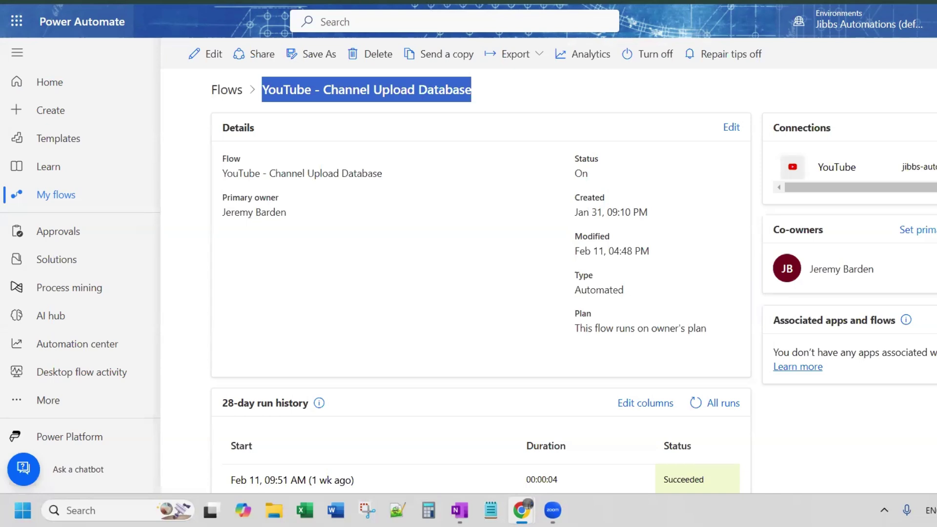
key(ctrl+Tab)
key(ctrl+v)
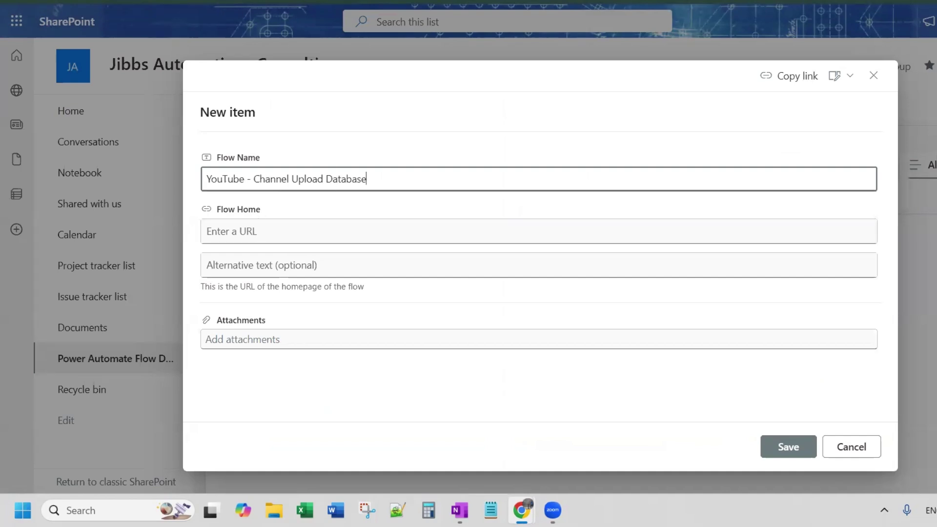
key(ctrl+shift+Tab)
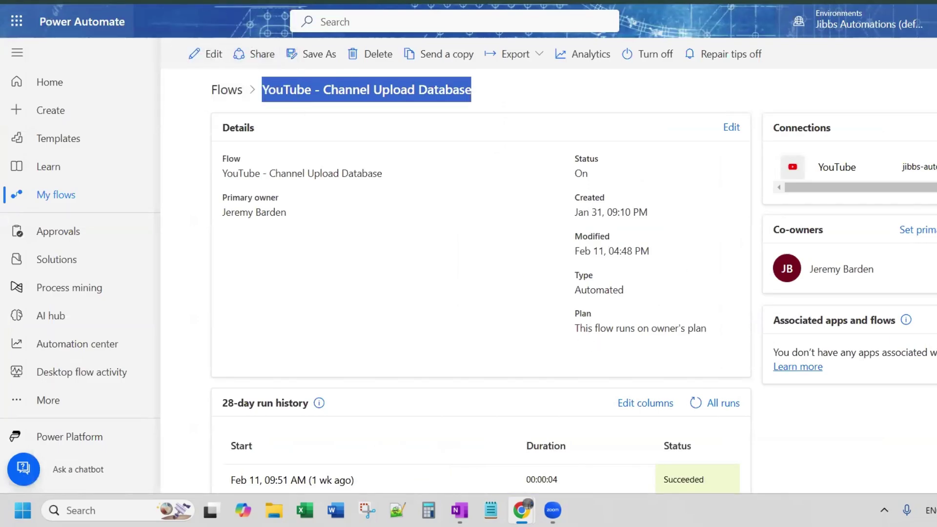
Step: Paste the flow page URL into Flow Home, use the flow name as alternative text, and save
key(alt+Tab)
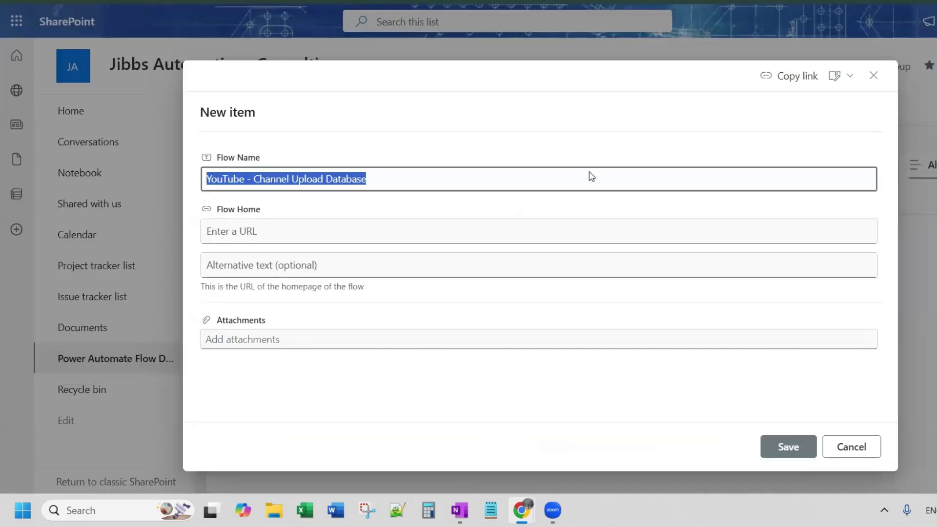
click(267, 232)
text(https://make.powerautomate.com/environments/Default-3573ffb2-8f66-4d4d-8ee1-51f9883abbaa/flows/fdca66dc-d9df-40e9-a6e5-acd01df9c630/details)
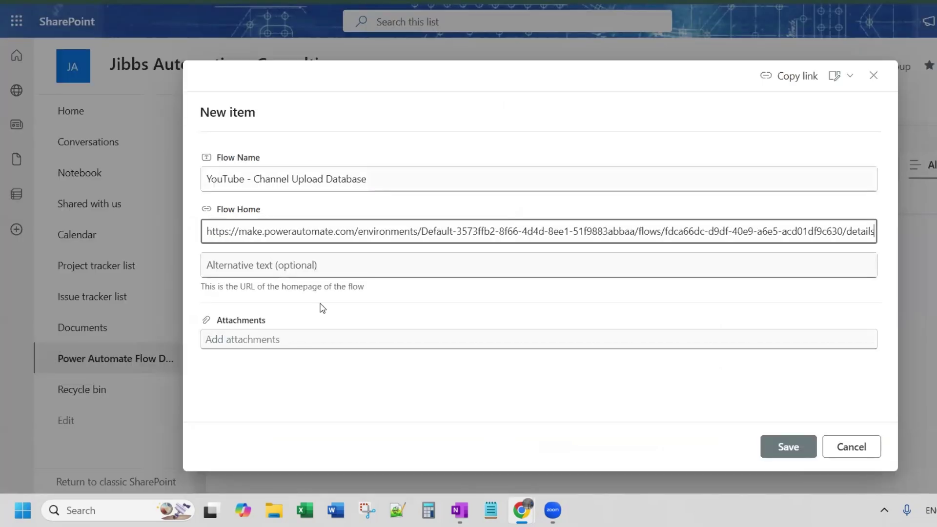
triple_click(403, 175)
key(ctrl+c)
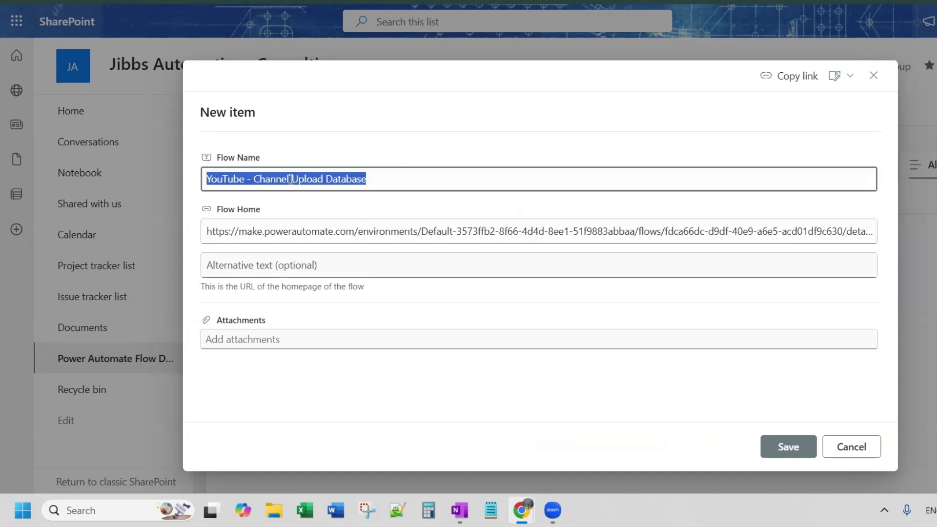
click(270, 266)
key(ctrl+v)
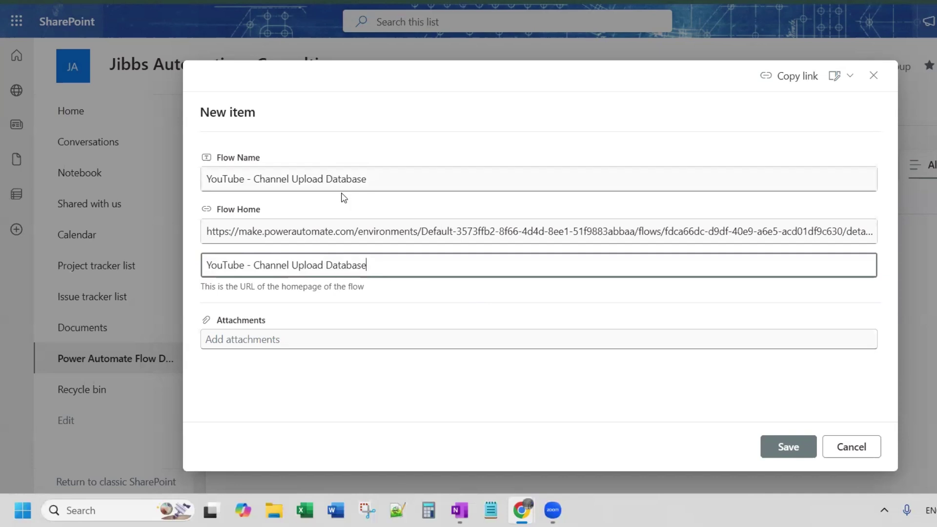
click(792, 446)
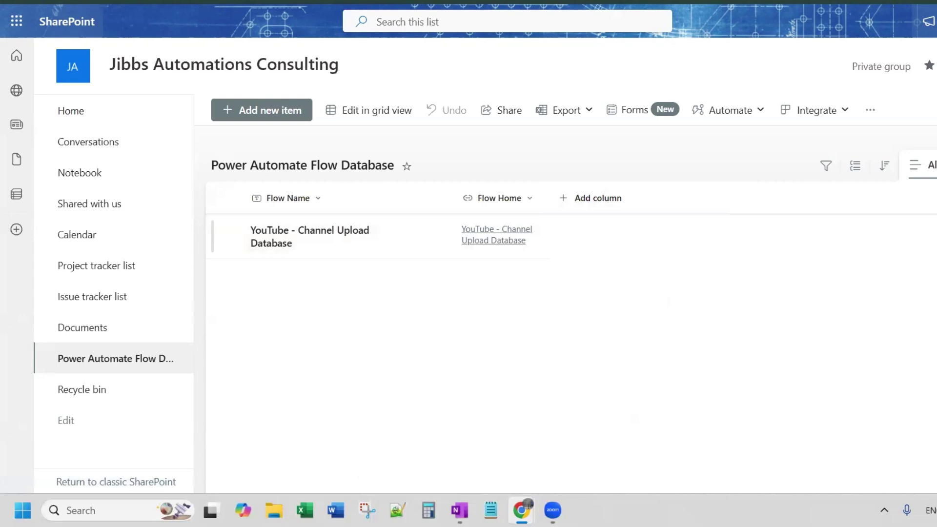
Step: Create a choice column named Status with the description 'Is the flow off'
click(583, 200)
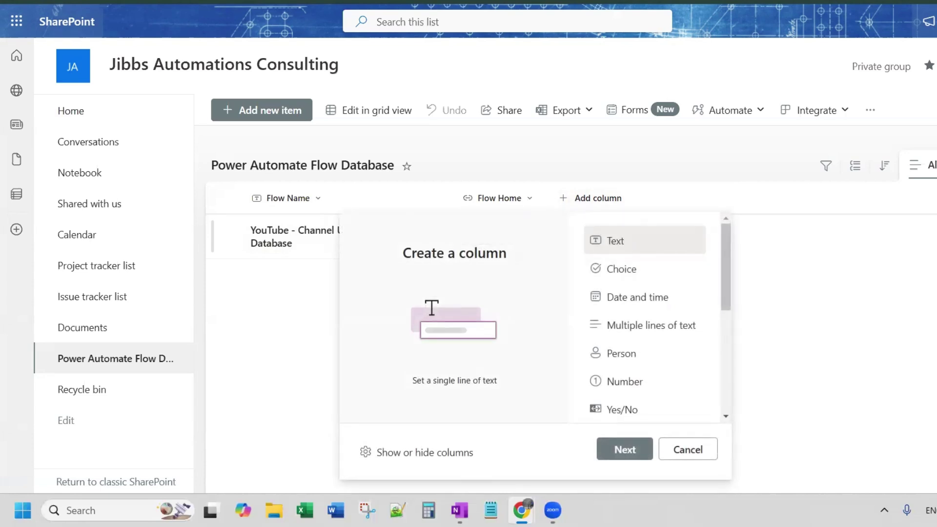
click(623, 277)
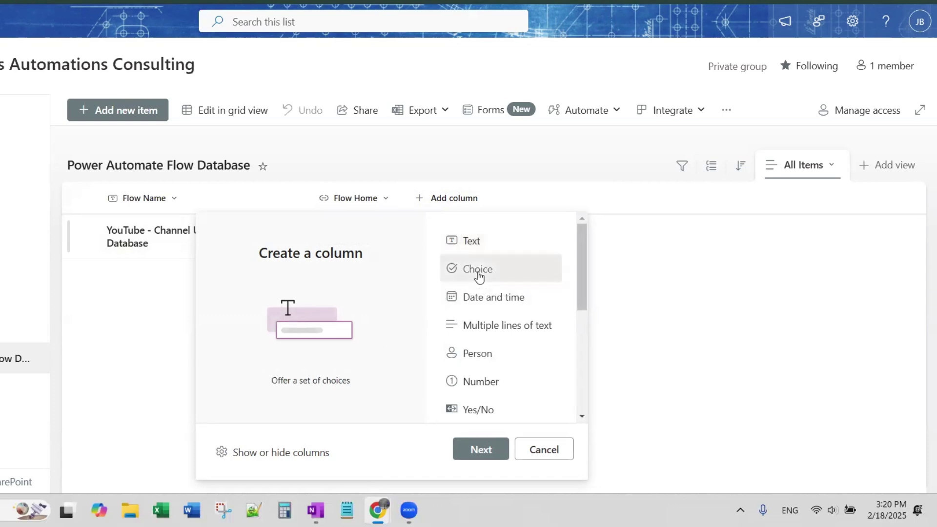
click(481, 449)
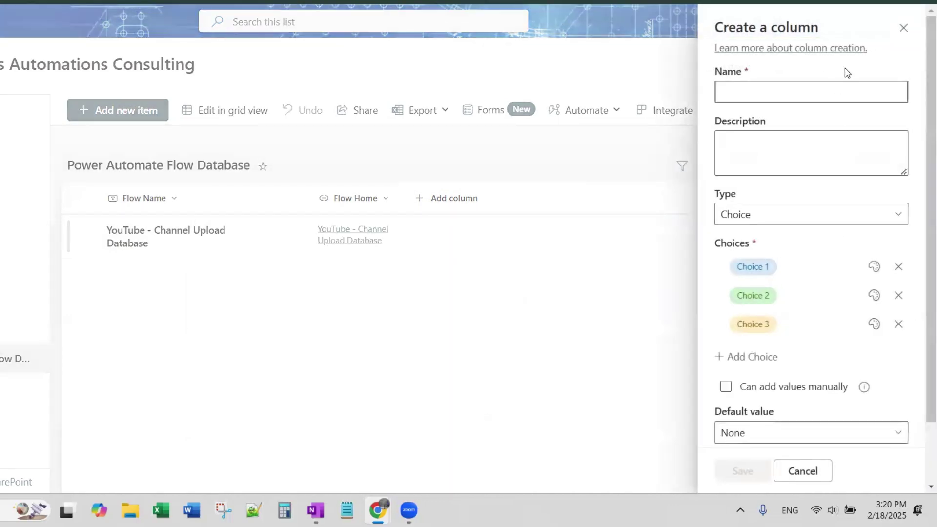
text(Status)
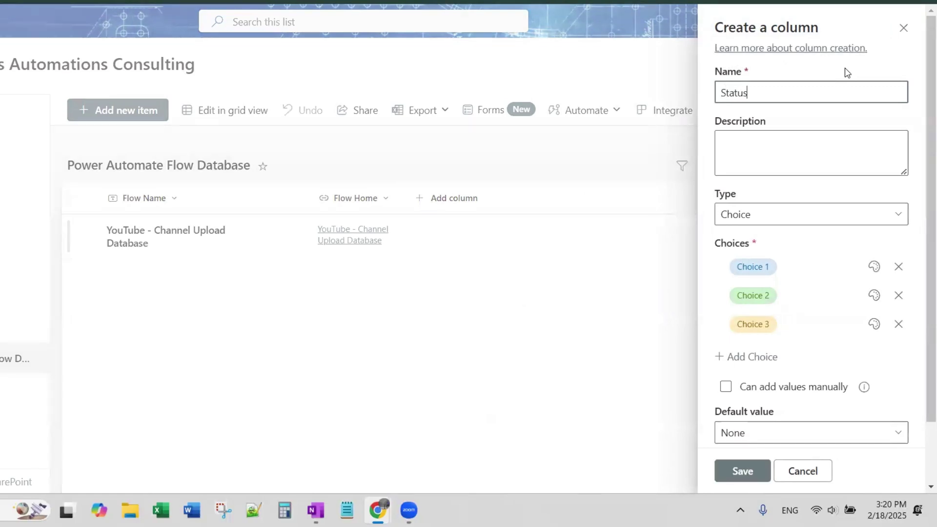
click(785, 146)
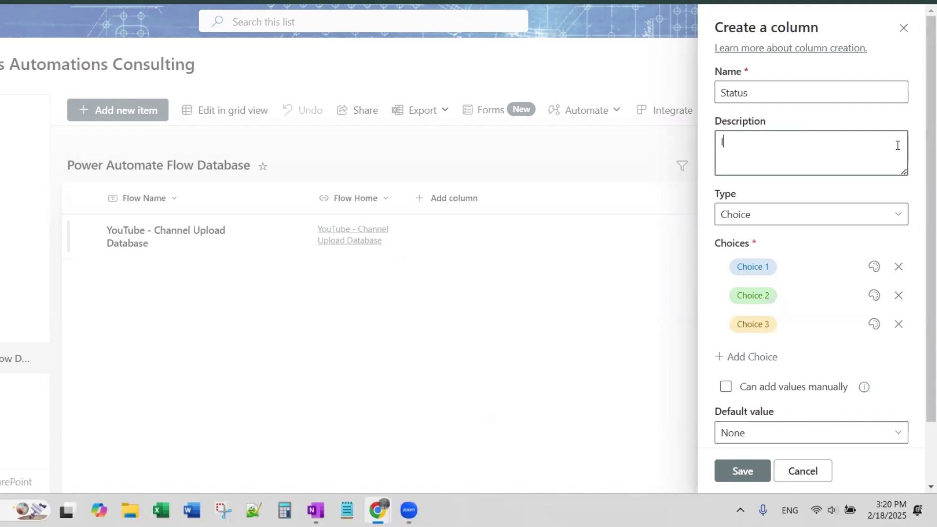
text(Is the flow off or on)
Step: Set the Status choices to ON and OFF, removing the third choice
click(780, 271)
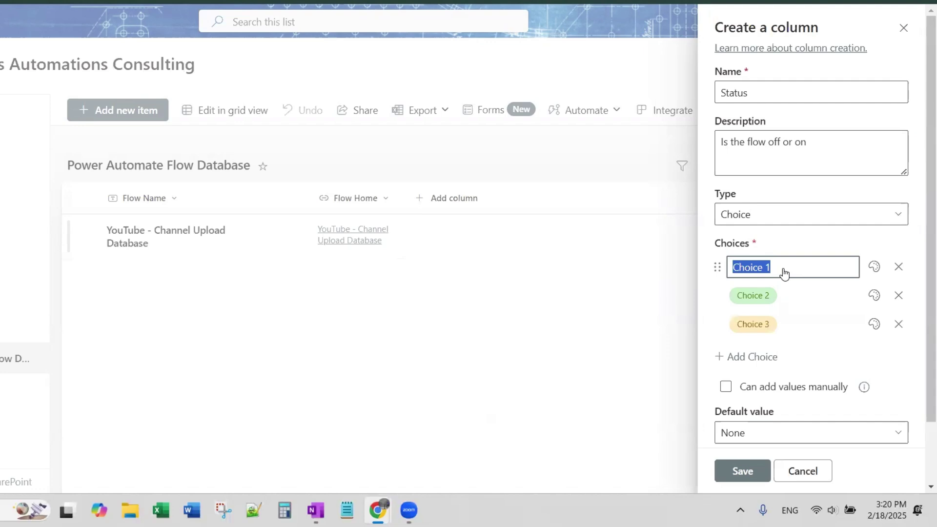
text(ON)
click(793, 287)
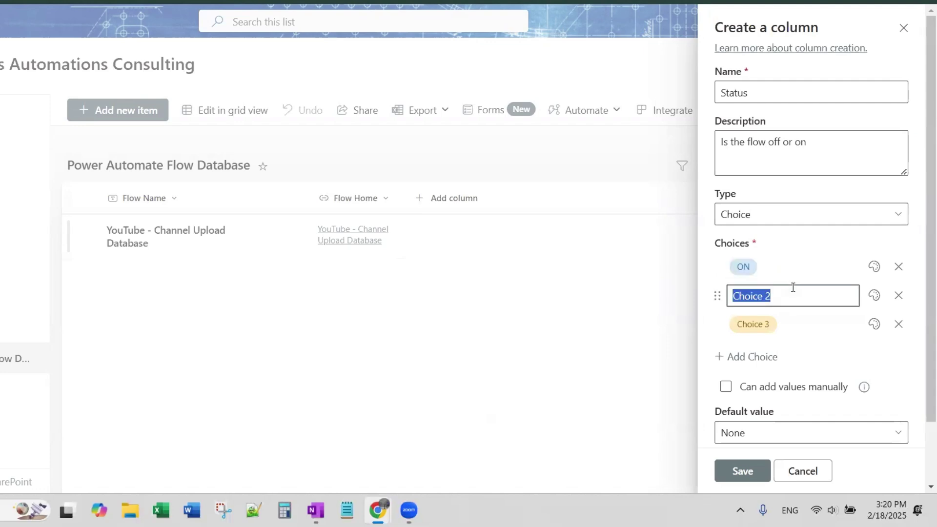
text(OFF)
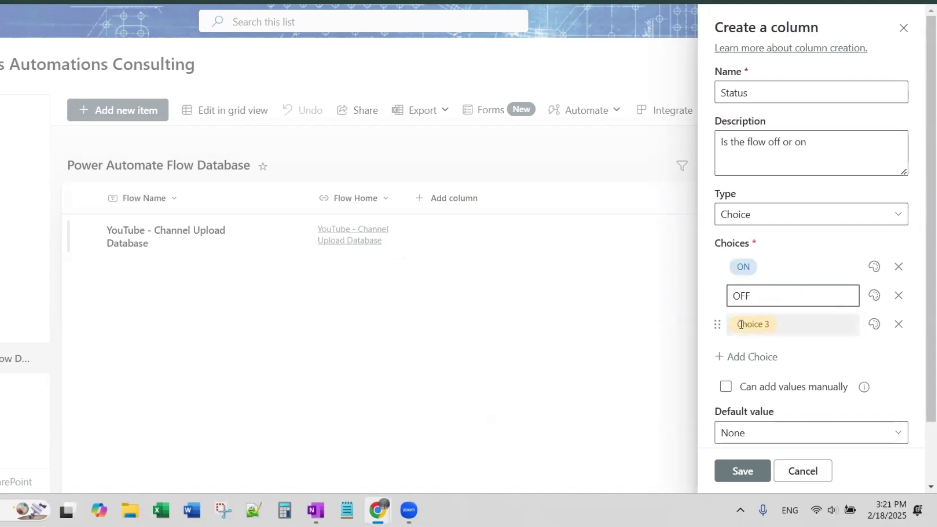
click(898, 324)
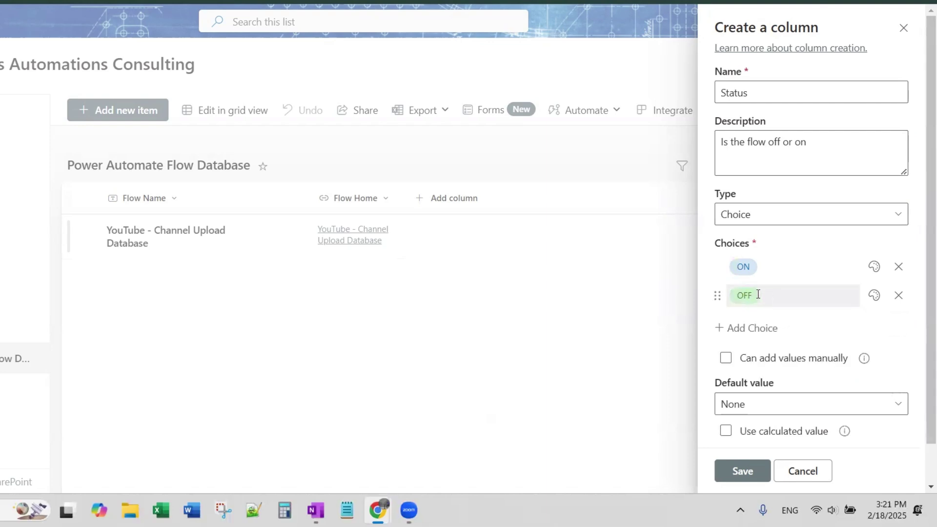
Step: Colour ON dark green and OFF red, then save the Status column
click(875, 267)
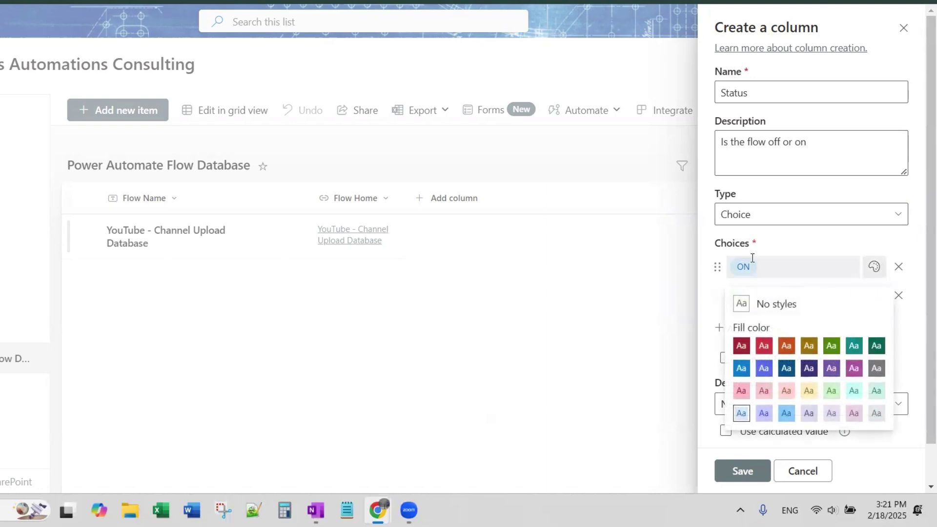
click(832, 346)
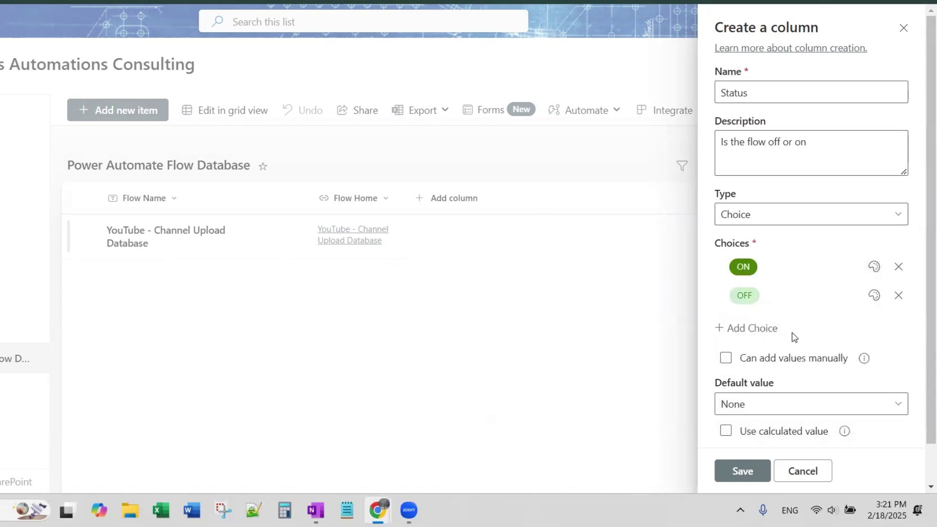
click(875, 296)
click(767, 376)
scroll(820, 345, down, 2)
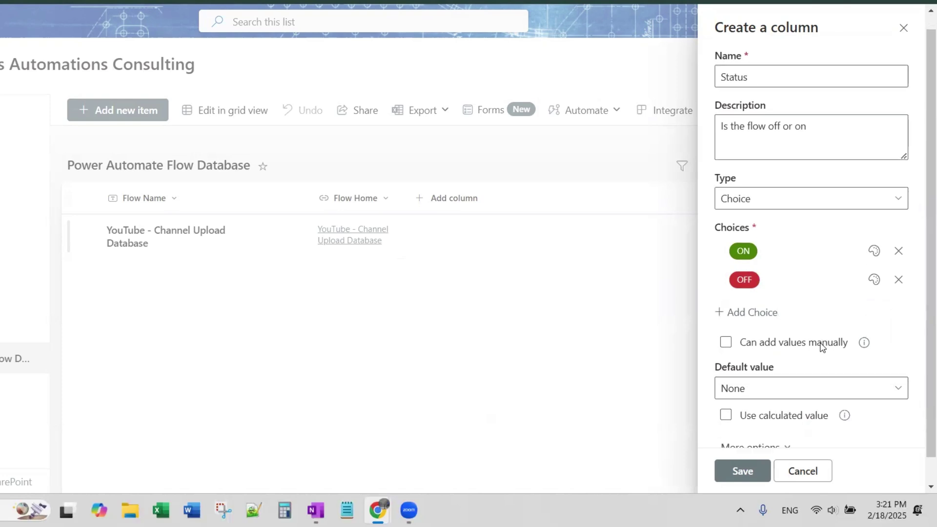
click(741, 471)
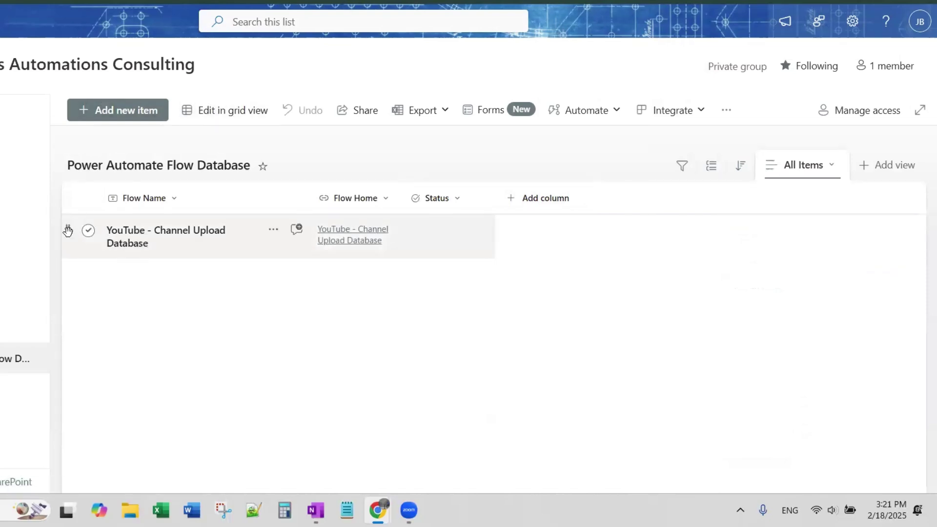
Step: In grid edit view, set the YouTube - Channel Upload Database row's Status to ON
click(88, 231)
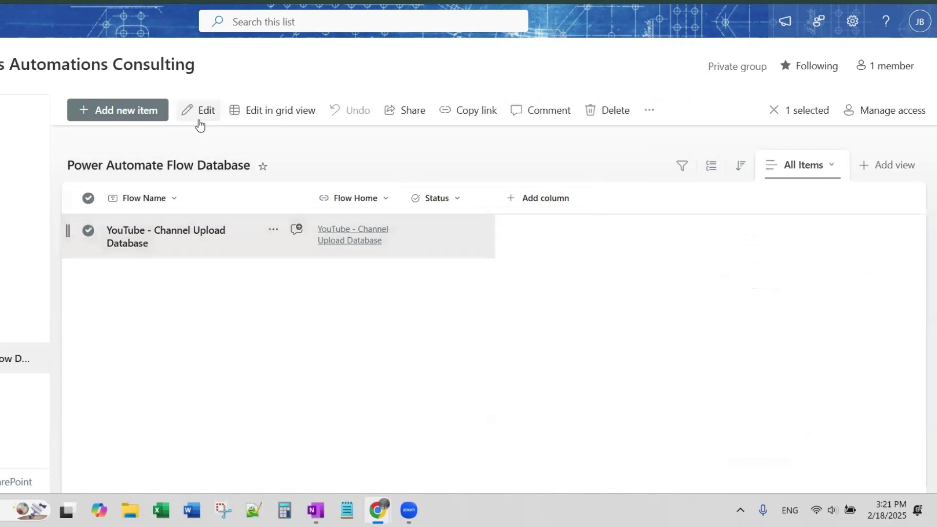
click(271, 113)
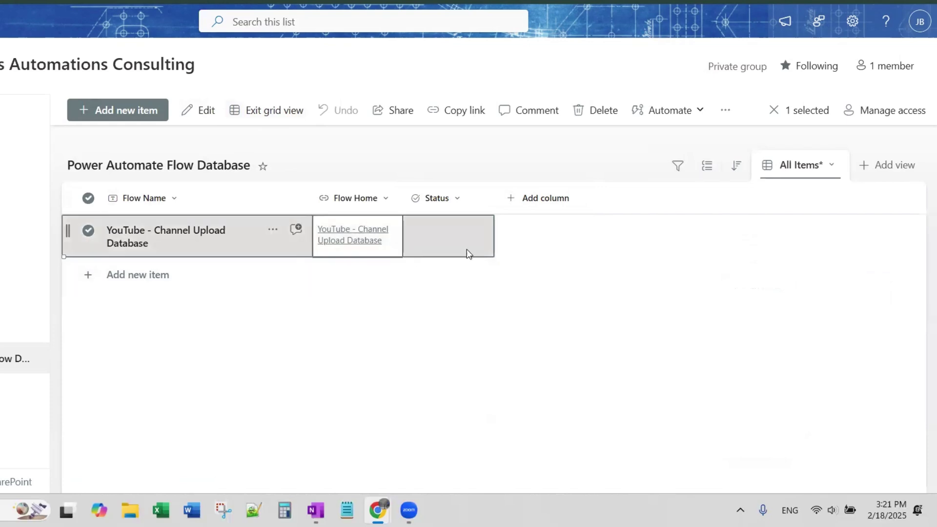
click(421, 238)
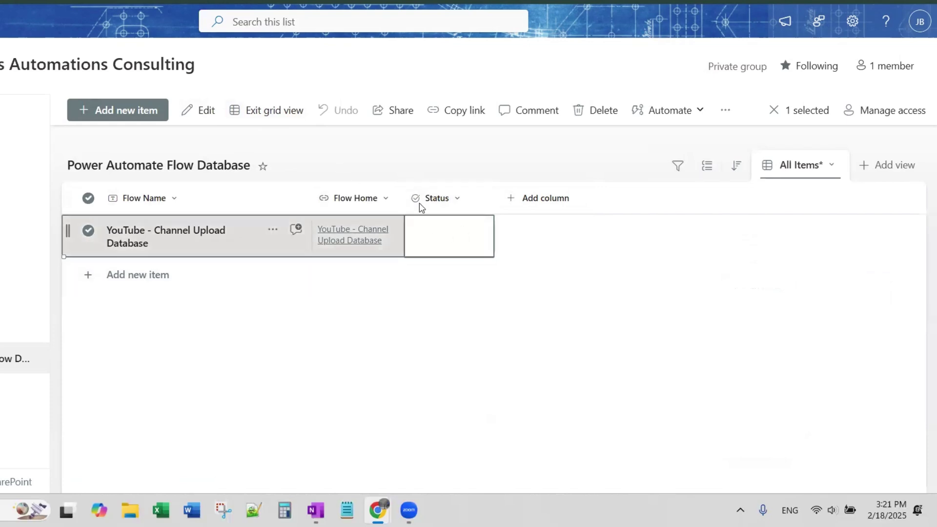
click(441, 234)
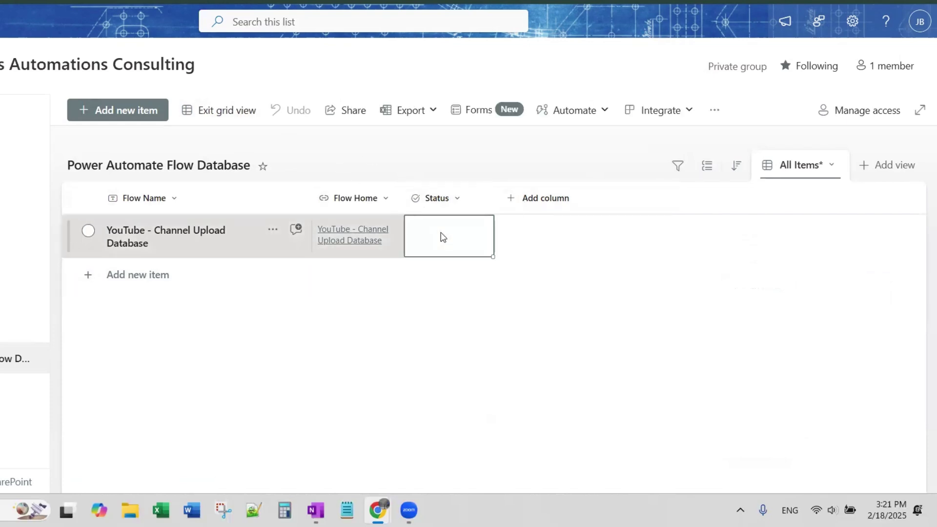
click(421, 242)
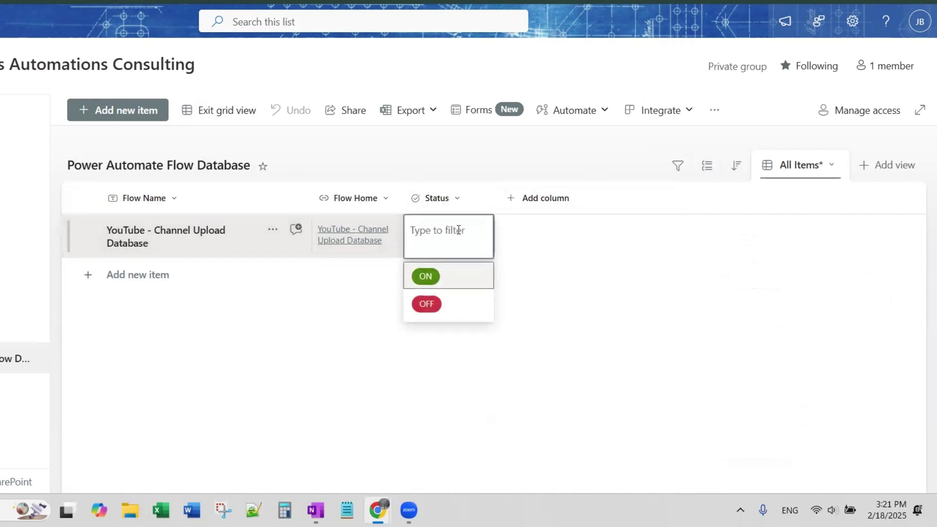
click(452, 276)
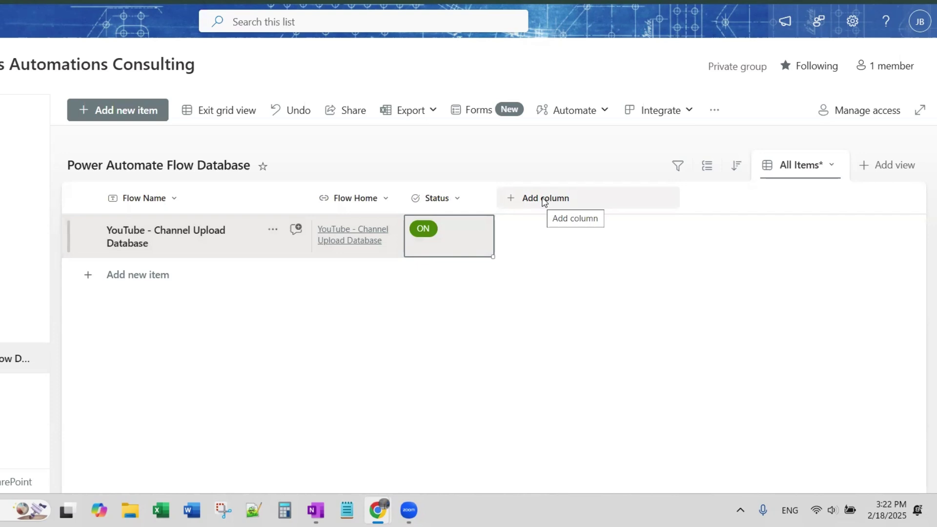
Step: Create a choice column named Category with a description of the flow's category
click(544, 201)
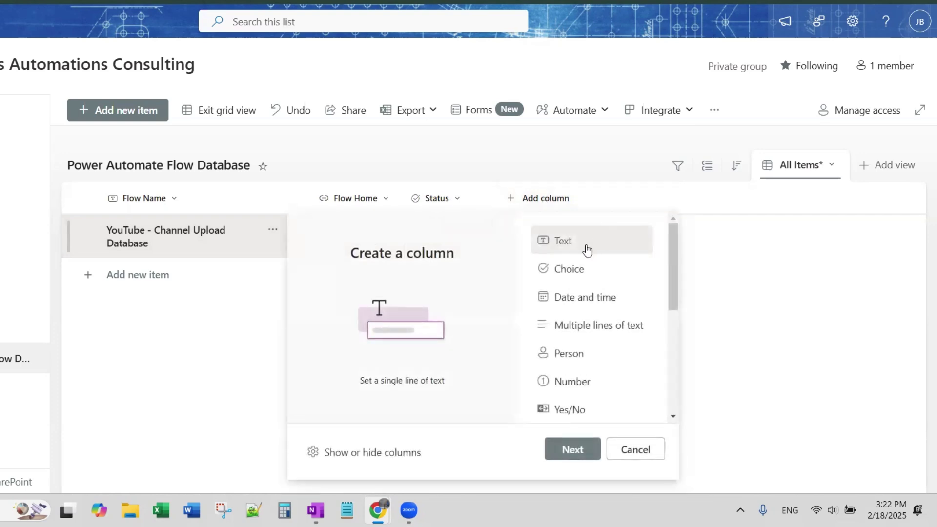
click(582, 273)
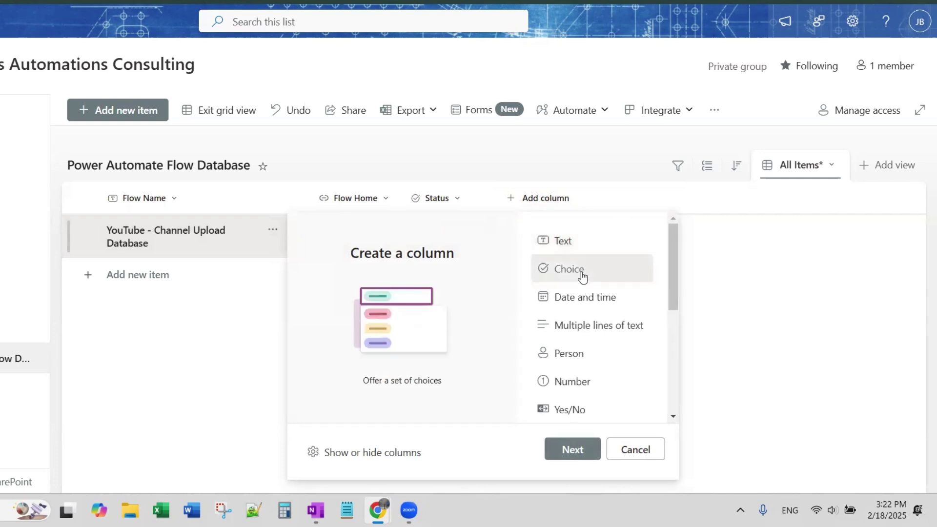
click(580, 458)
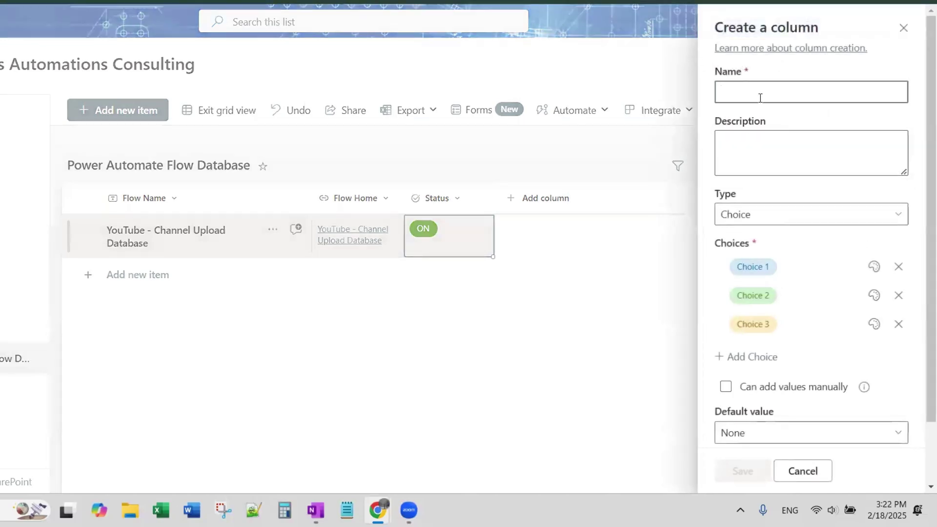
text(Catego)
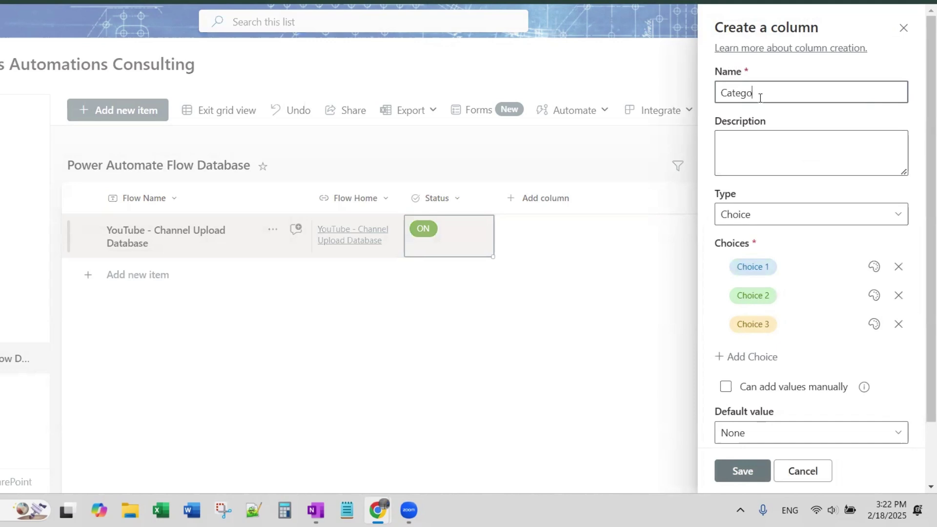
text(ry)
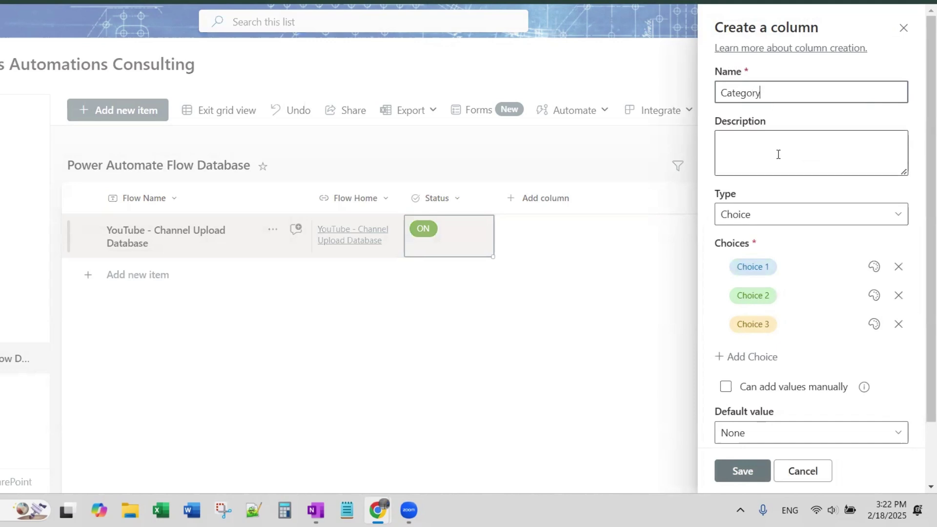
click(779, 153)
text(This)
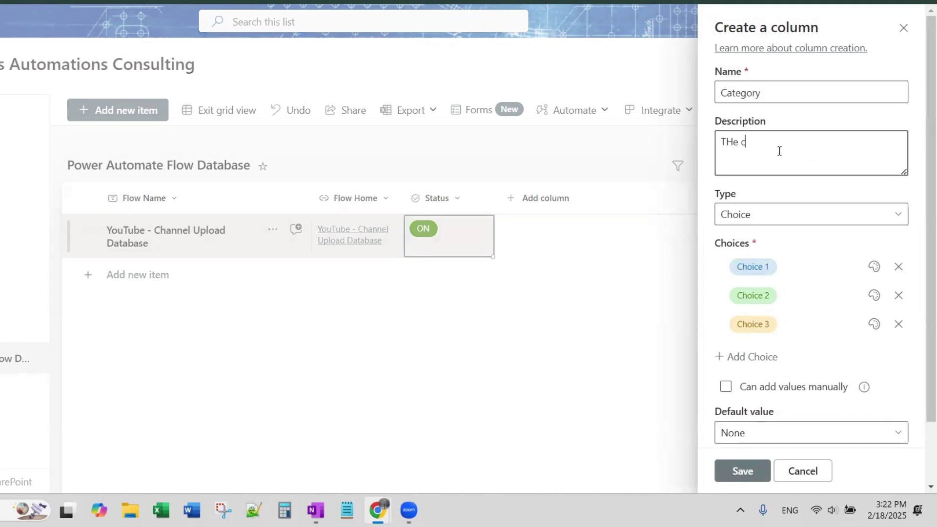
key(BackSpace)
key(BackSpace)
key(BackSpace)
text(he category of the flow)
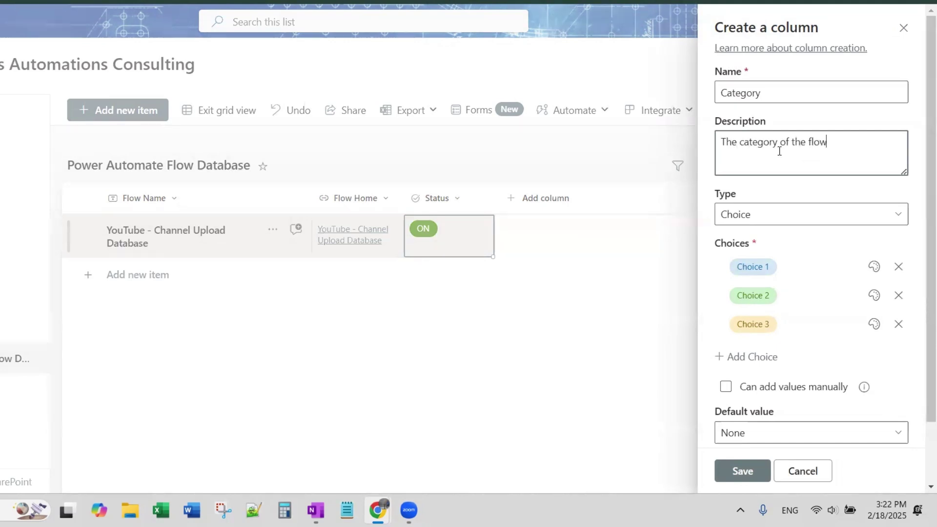
Step: Set the Category choices to Admin, YouTube and LinkedIn, removing the empty fourth choice
click(787, 265)
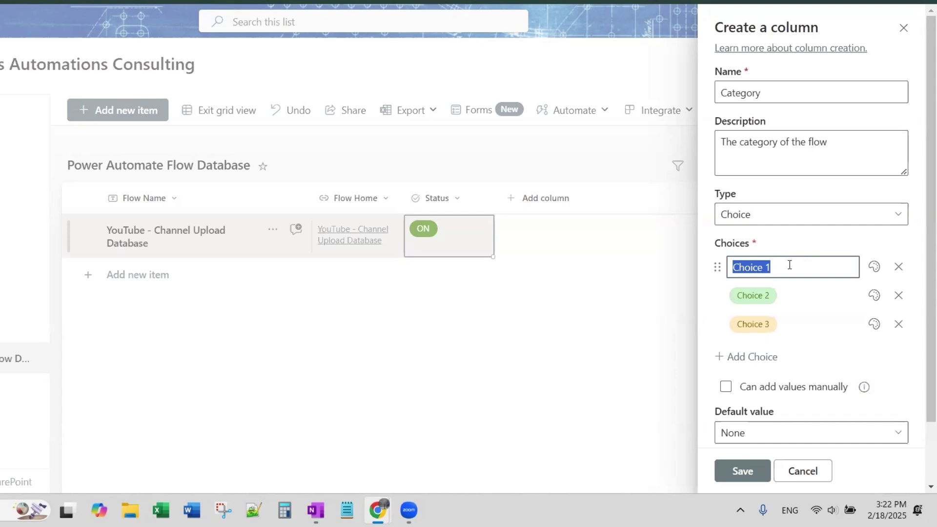
text(Admin)
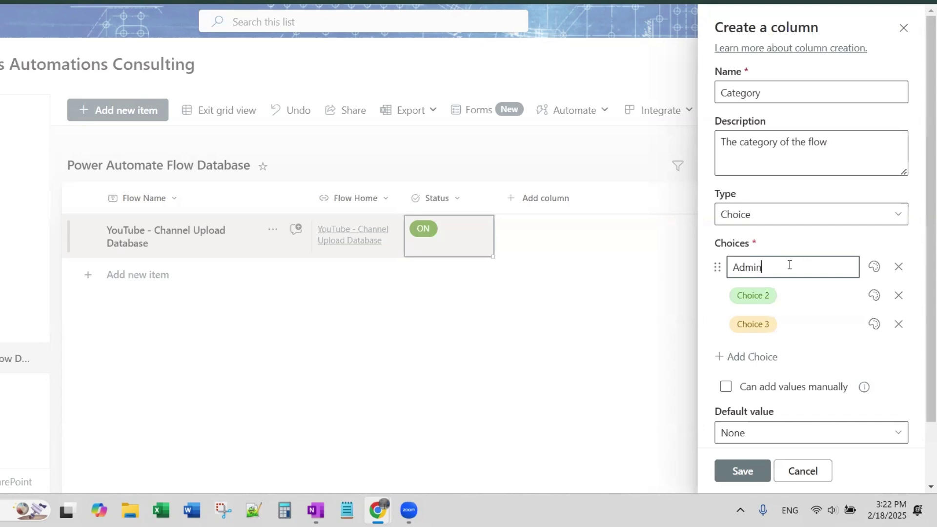
click(795, 301)
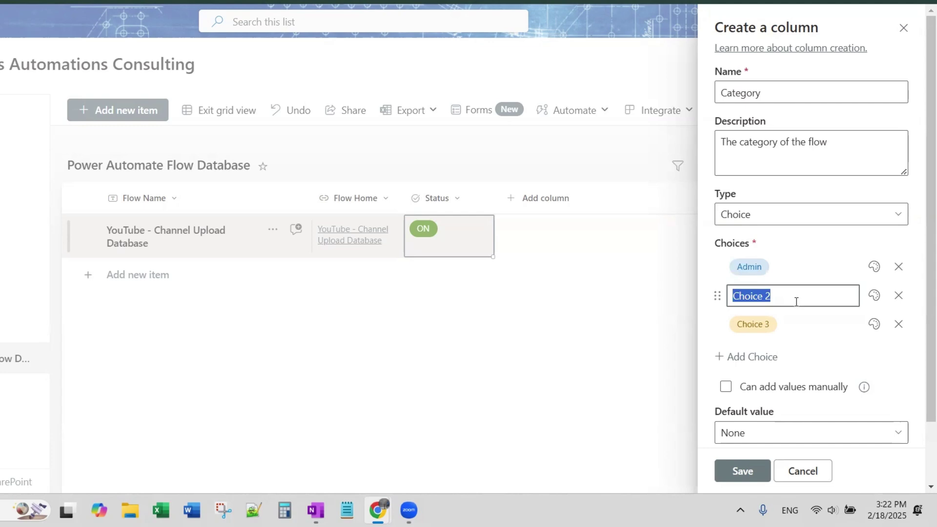
text(YouTub)
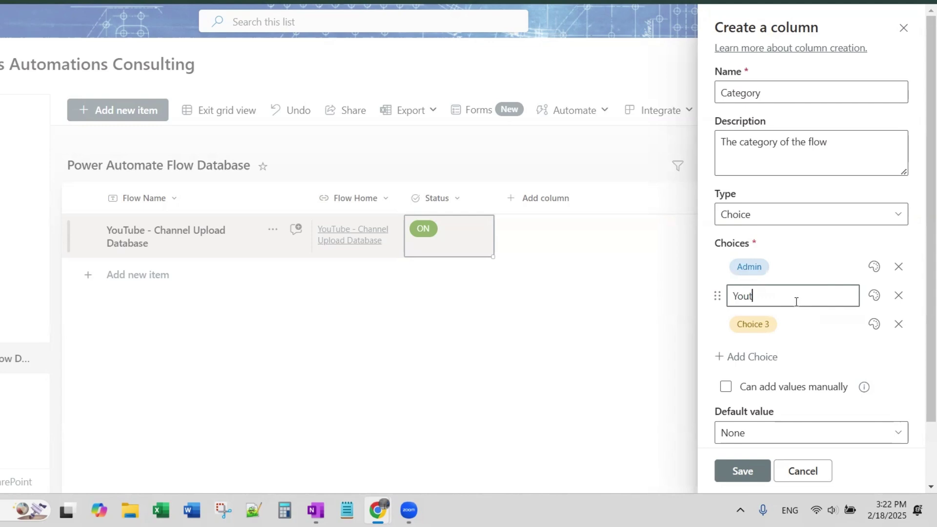
text(e)
click(797, 326)
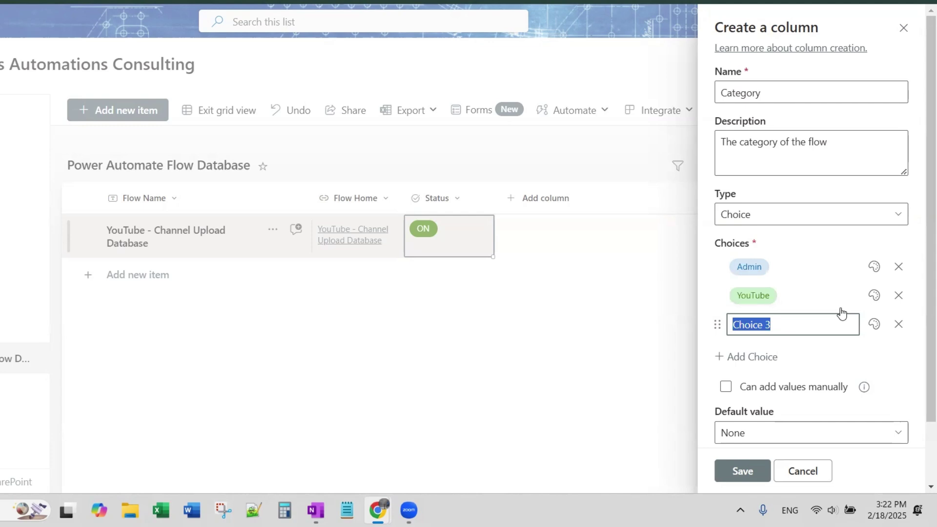
text(LinkedIn)
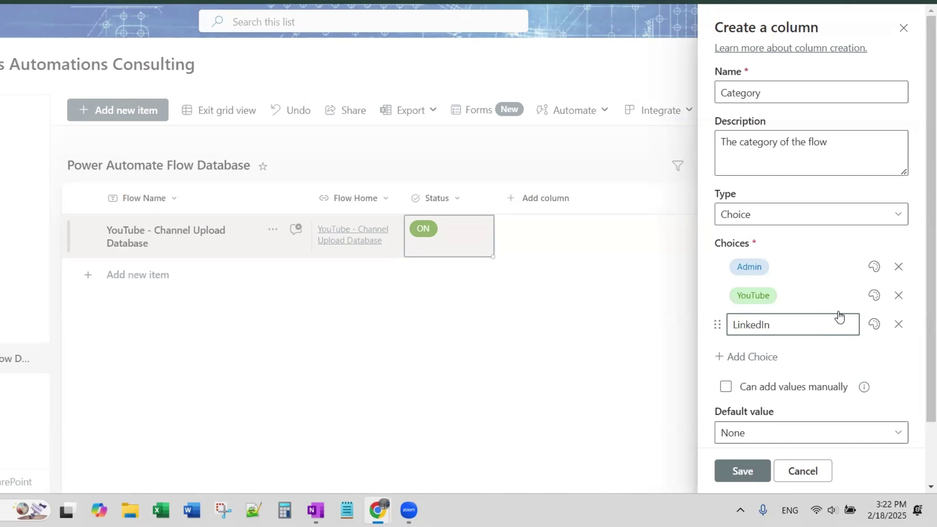
key(Return)
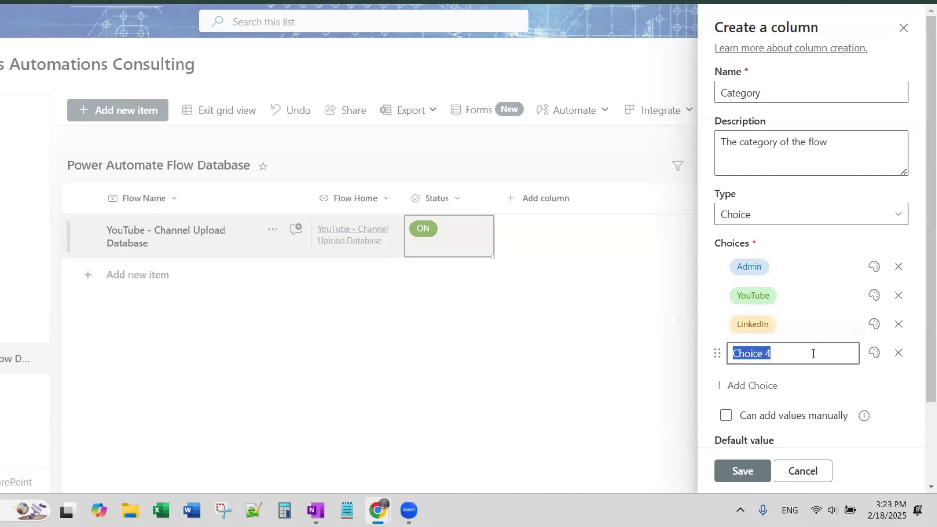
click(898, 353)
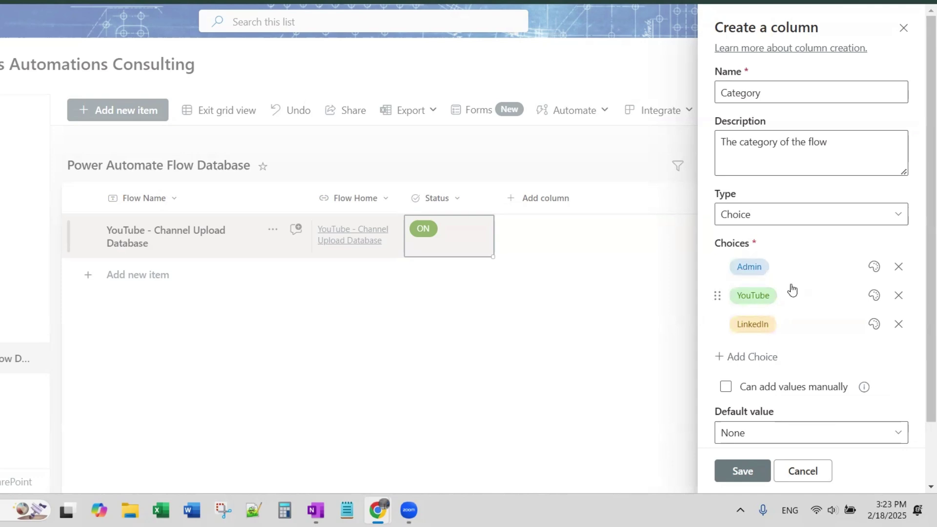
Step: Allow multiple selections for Category and save the column
scroll(791, 290, down, 2)
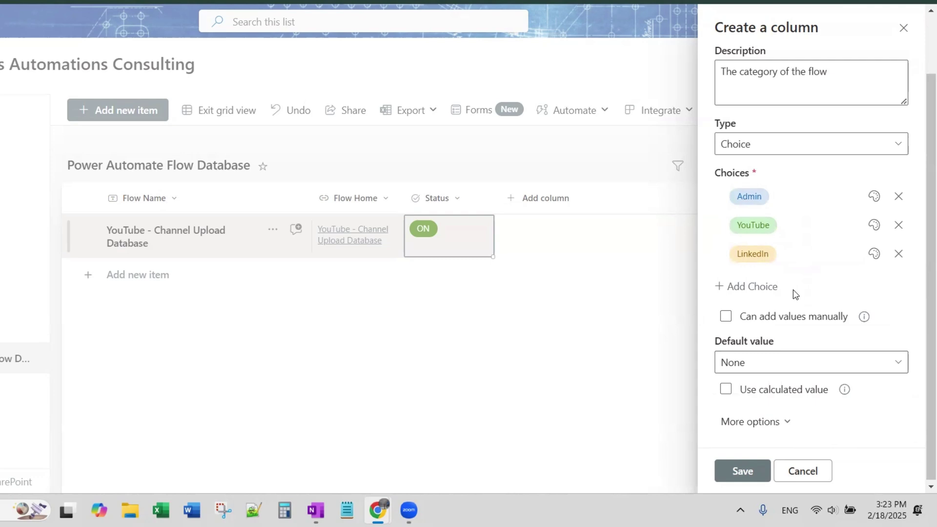
scroll(792, 295, down, 1)
click(788, 421)
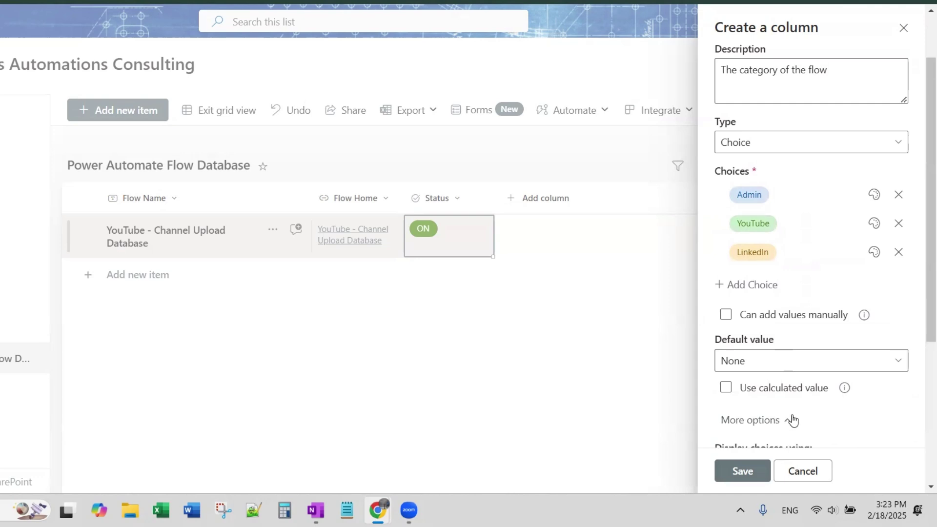
scroll(790, 418, down, 4)
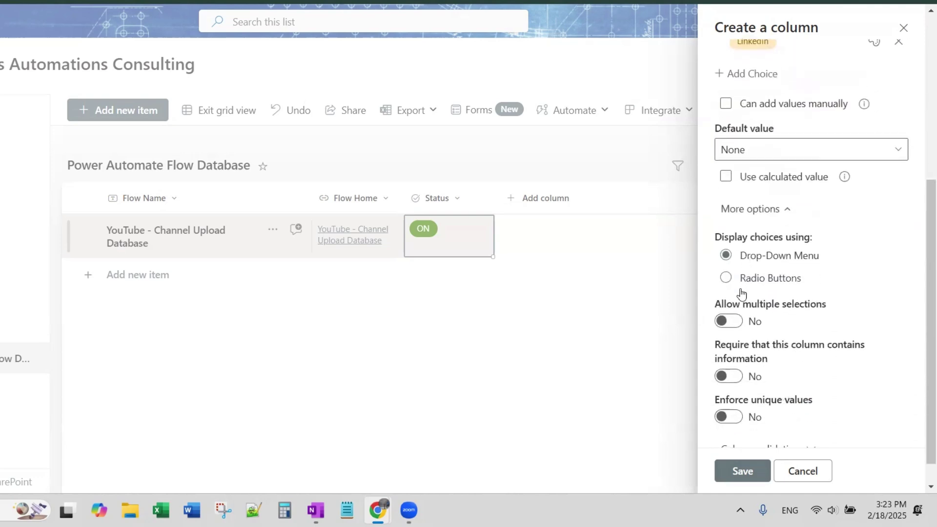
click(729, 322)
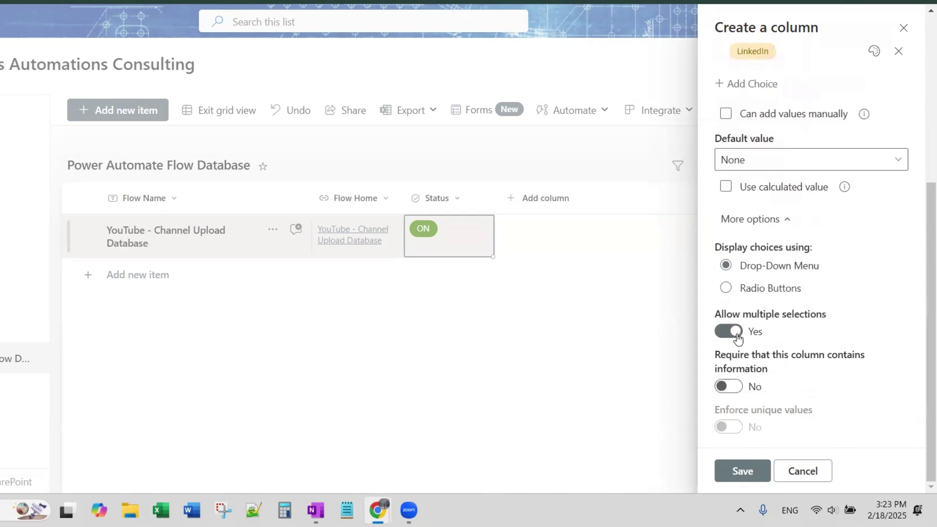
click(750, 469)
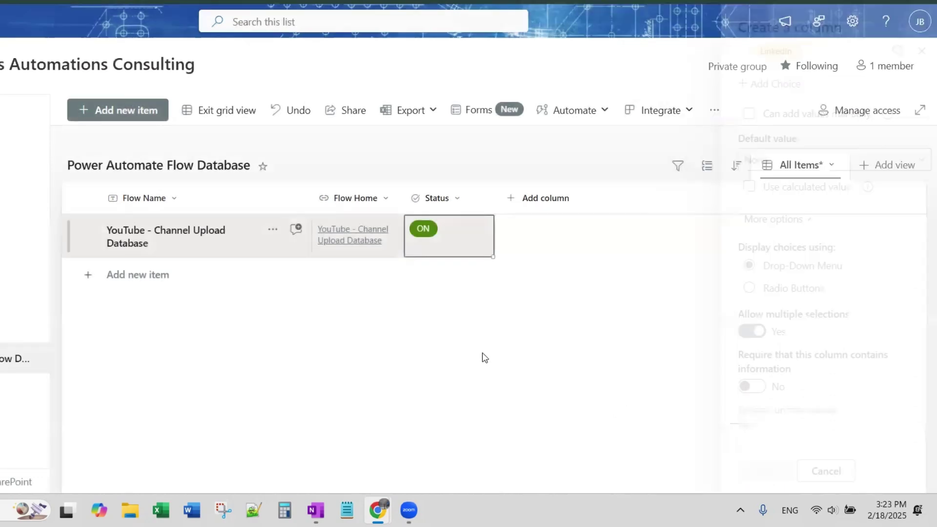
Step: Tag the YouTube flow's Category cell with Admin and YouTube
click(567, 250)
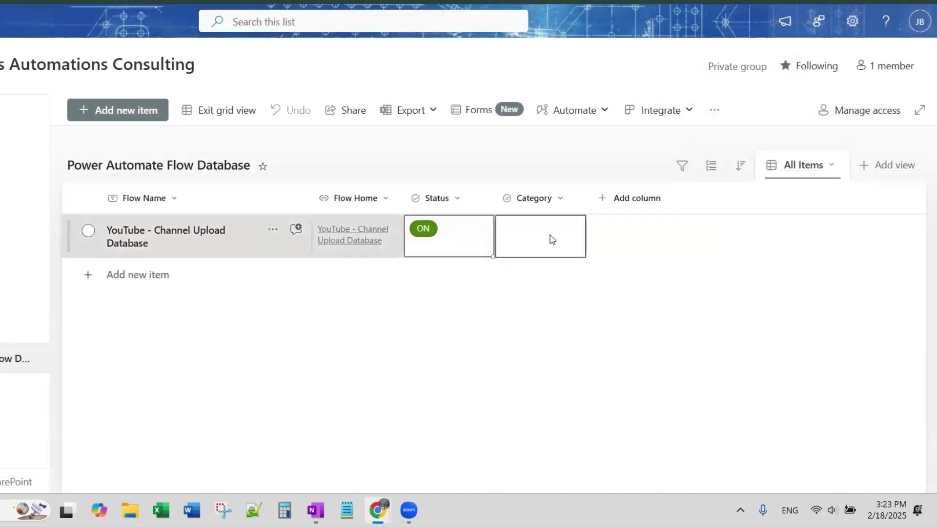
click(531, 236)
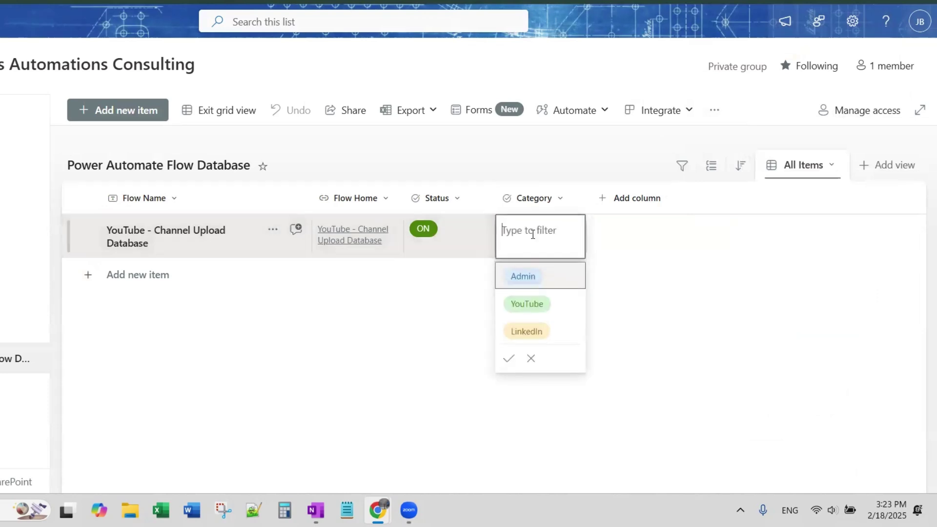
click(525, 278)
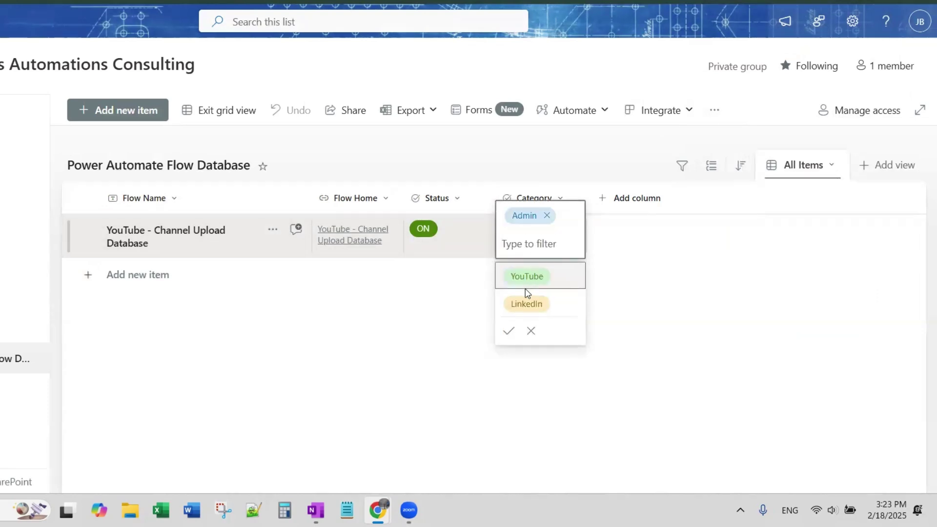
click(526, 276)
click(635, 391)
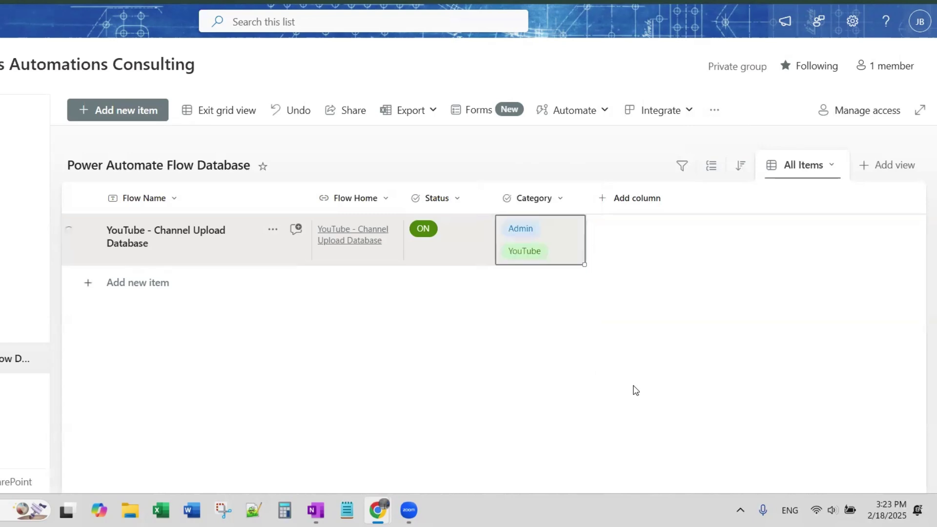
Step: Add a single-line text column 'Flow ID' with the description 'The ID of the flow'
click(626, 201)
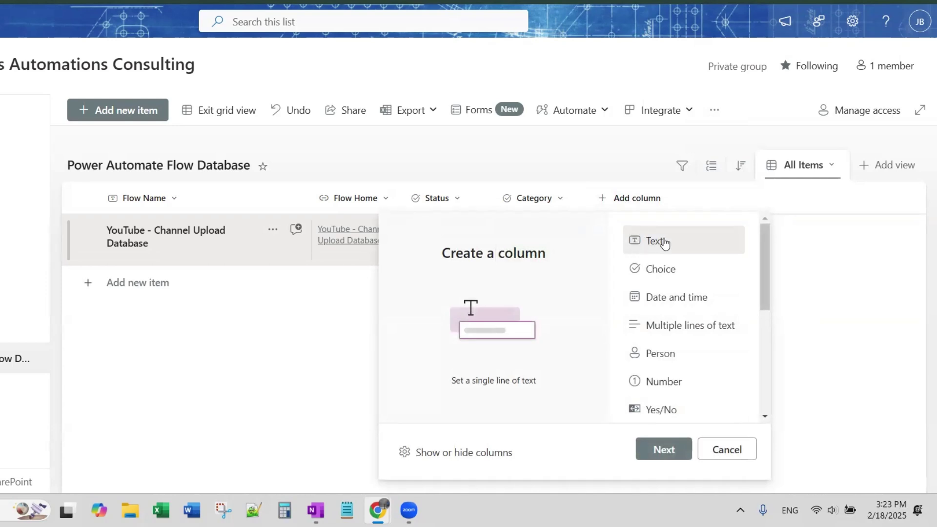
click(660, 455)
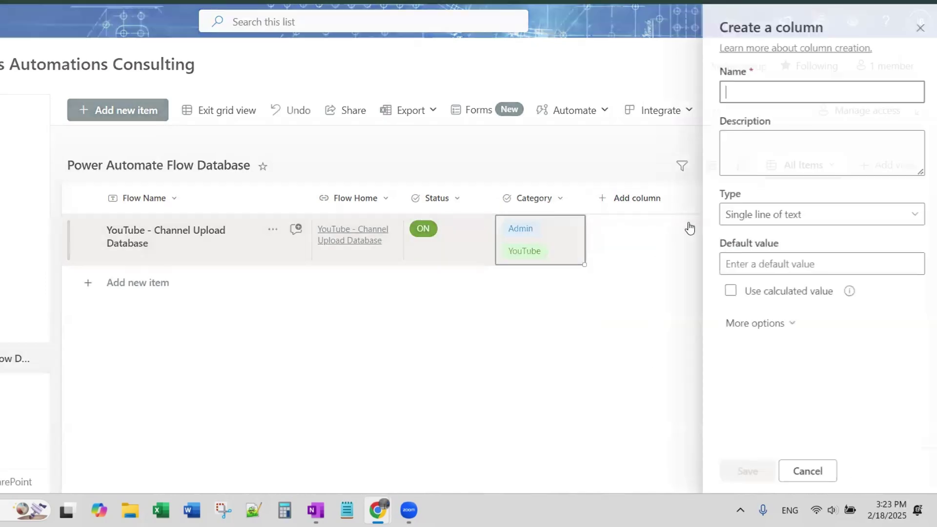
text(Flow)
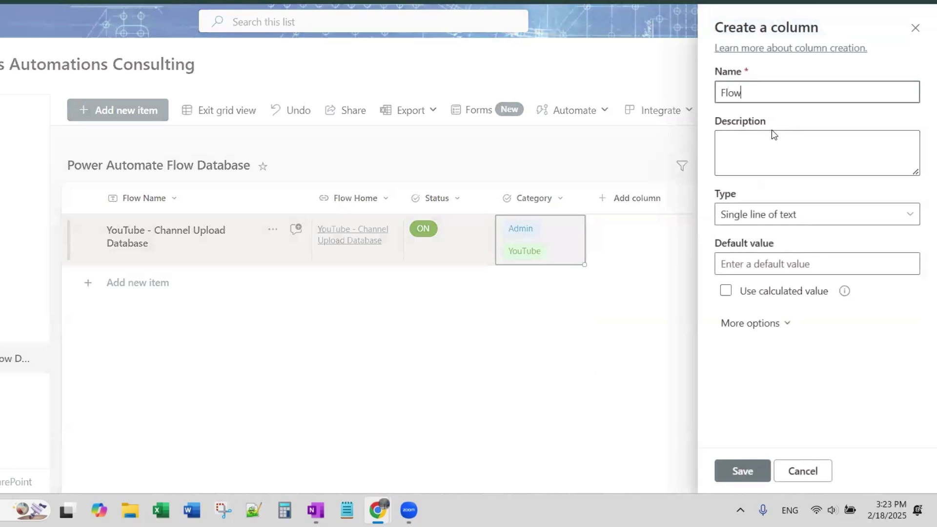
key(BackSpace)
key(BackSpace)
text(ow ID)
click(722, 140)
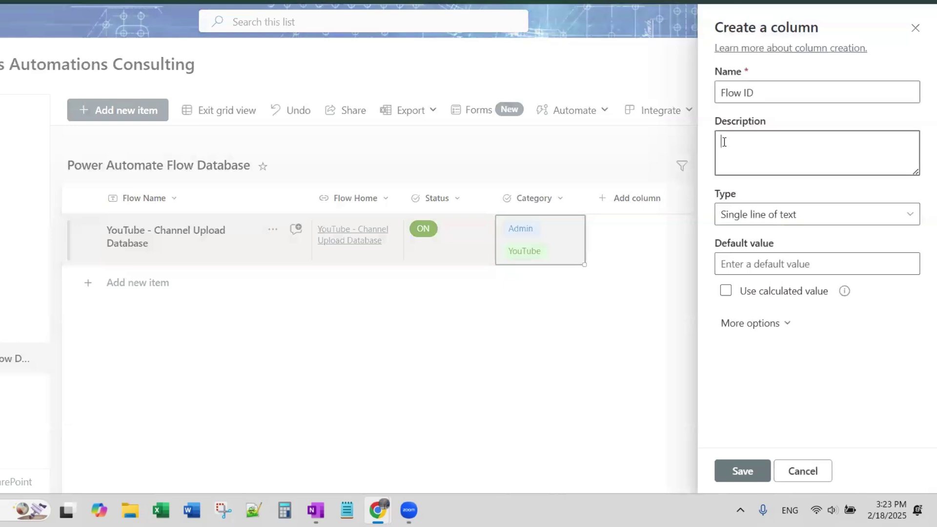
text(The ID of the flow)
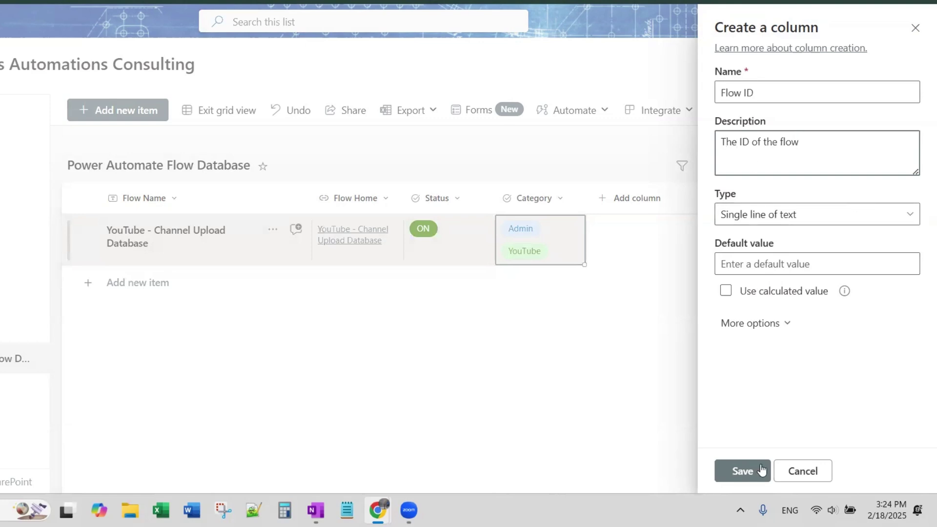
click(721, 468)
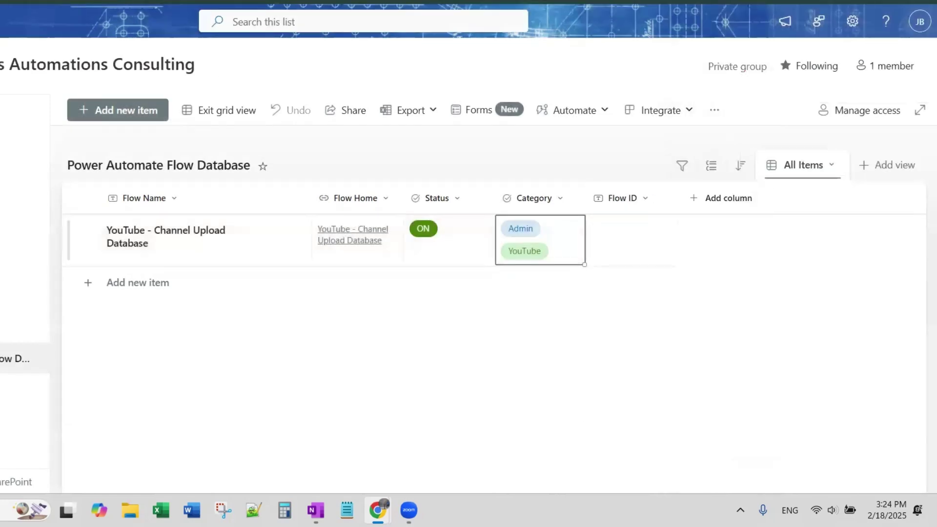
Step: Copy the flow ID from the YouTube flow's Power Automate address and select its empty Flow ID cell
key(alt+Tab)
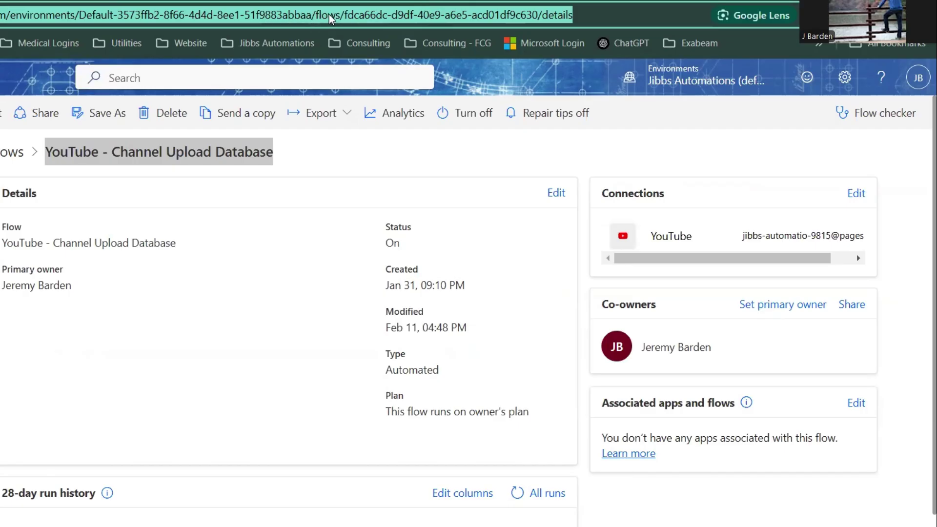
click(348, 20)
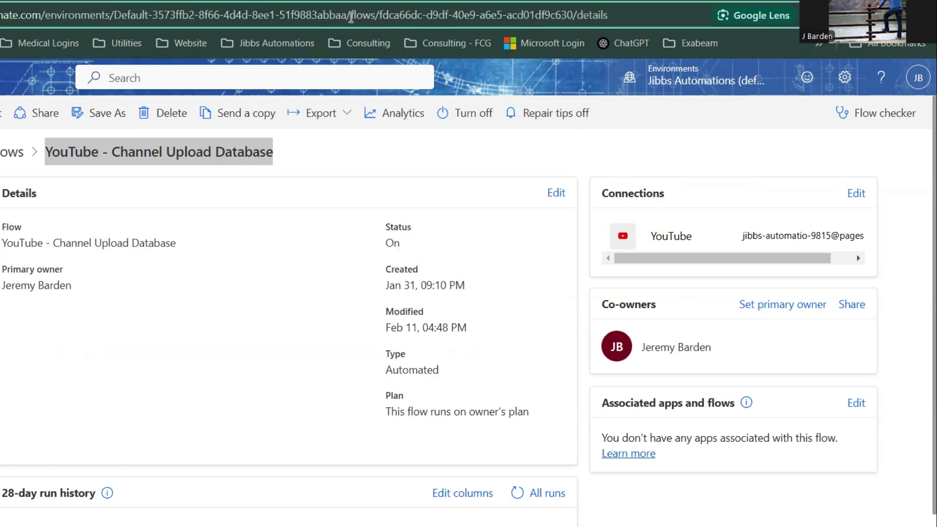
drag(349, 18, 574, 21)
key(ctrl+c)
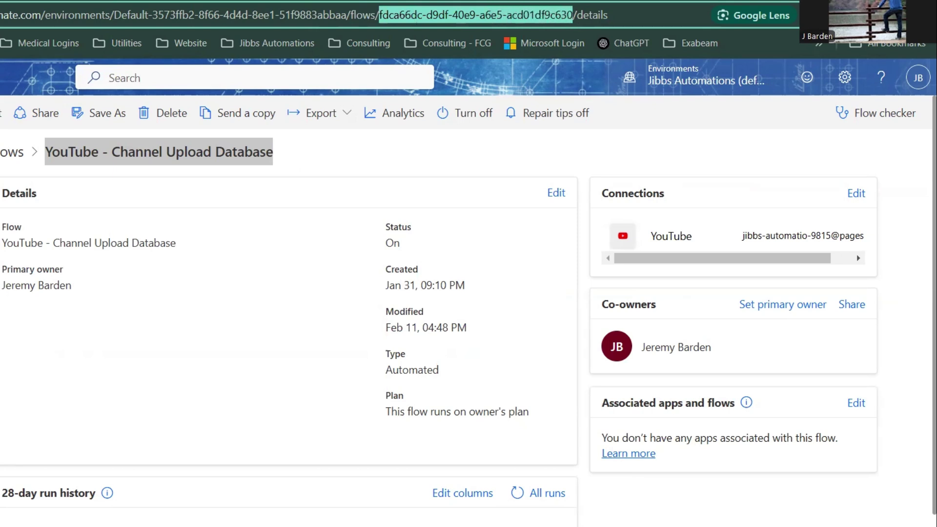
key(ctrl+Tab)
click(596, 311)
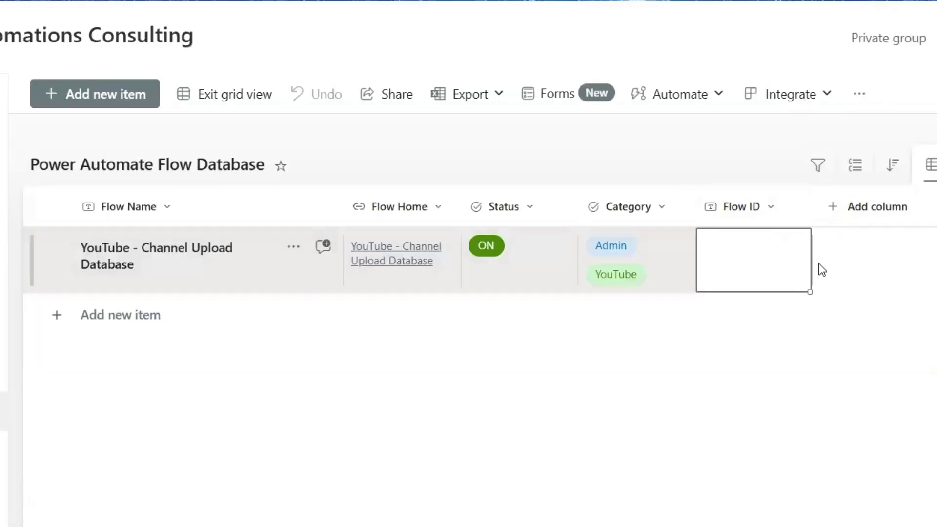
Step: Paste the copied flow ID into the YouTube row's Flow ID cell and commit it
key(ctrl+v)
click(611, 359)
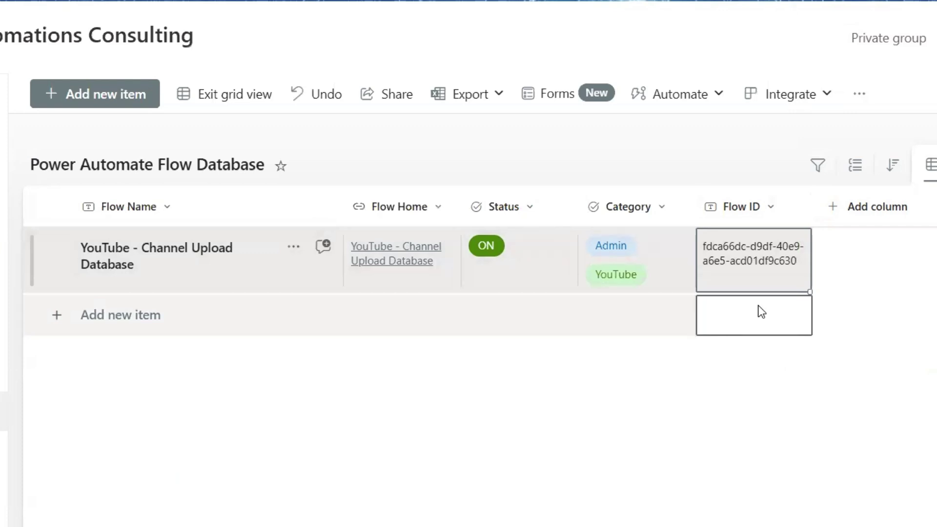
click(101, 241)
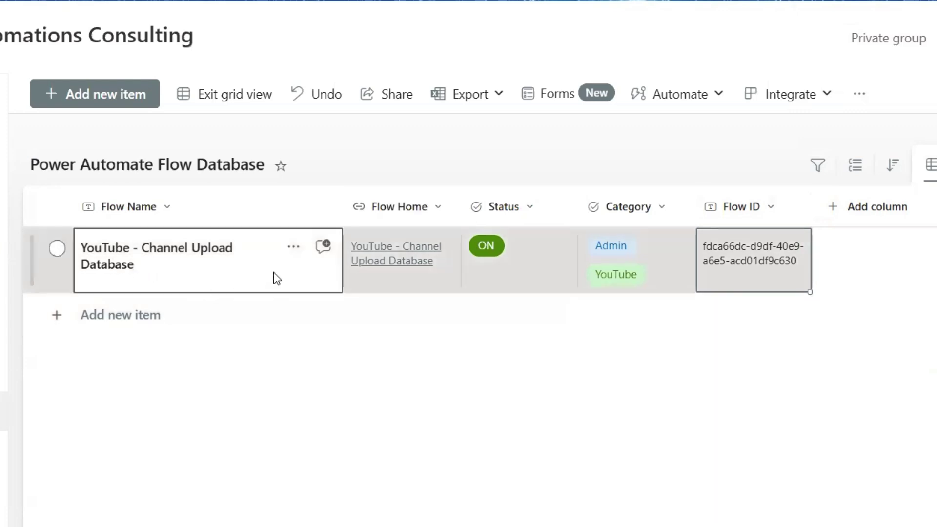
click(116, 298)
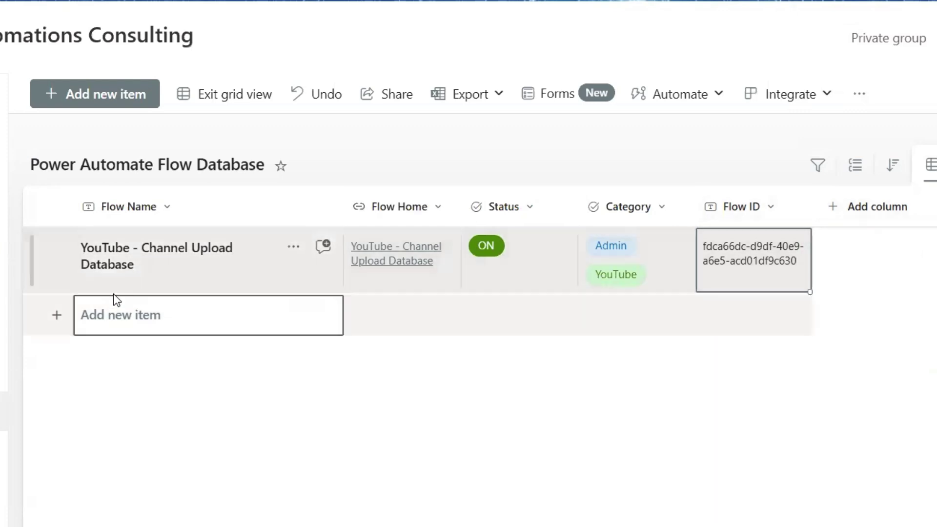
click(126, 278)
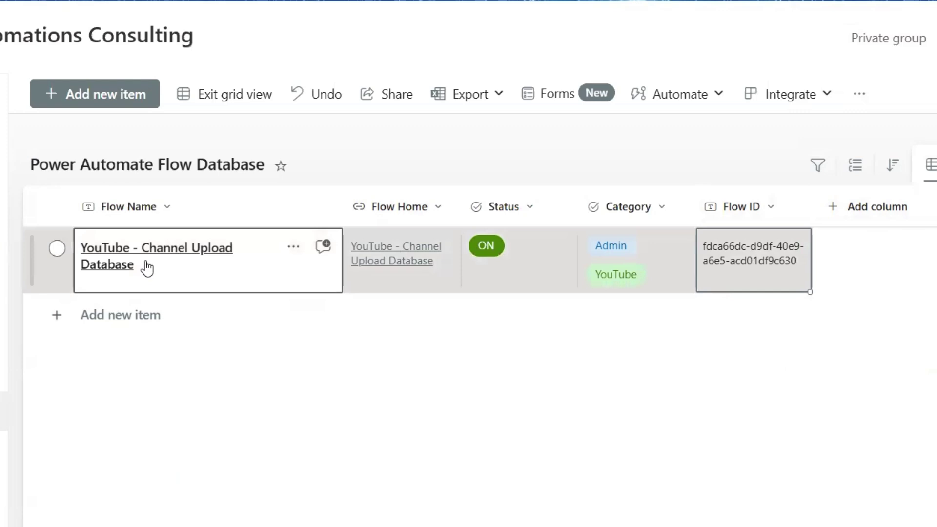
Step: Return to the Power Automate tab with the YouTube - Channel Upload Database flow details
click(707, 247)
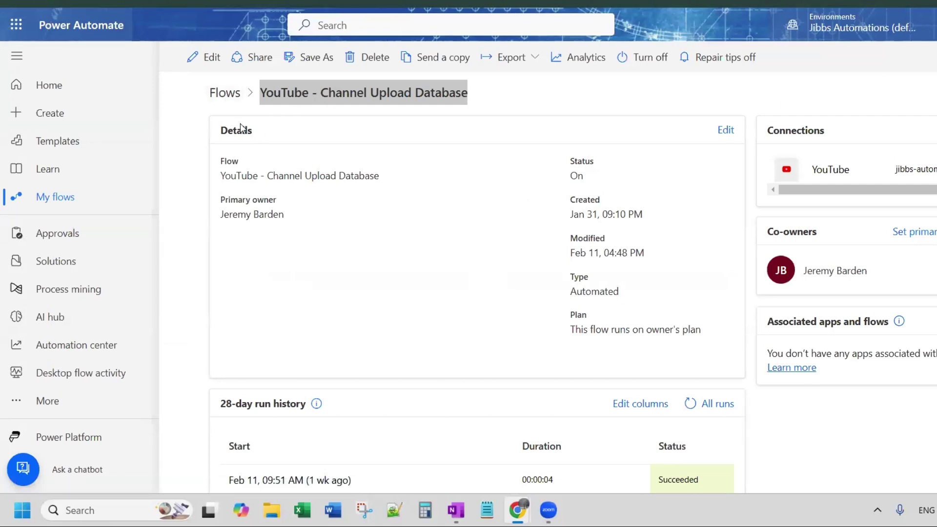
Step: Go back to the list of all flows using the Flows breadcrumb
click(221, 94)
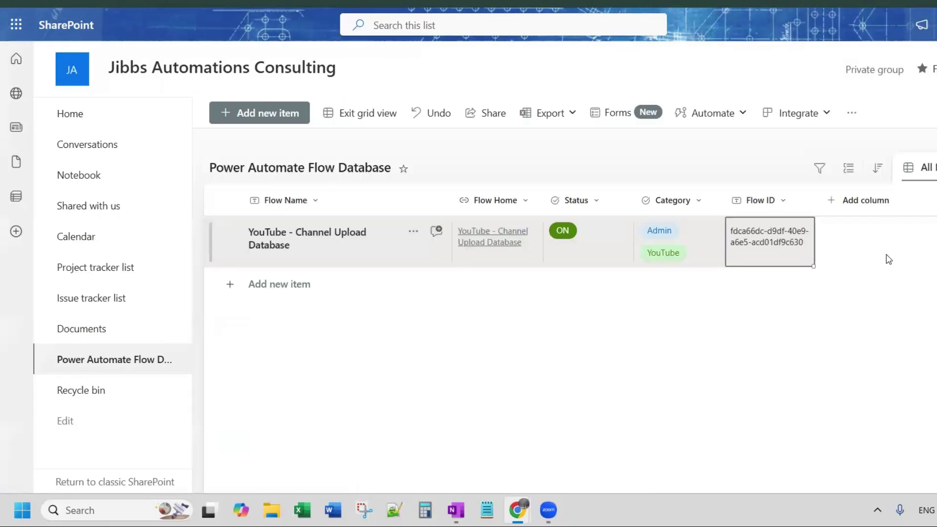
Step: Begin a Choice column named 'Type' with the description 'Is the flow automated'
click(873, 205)
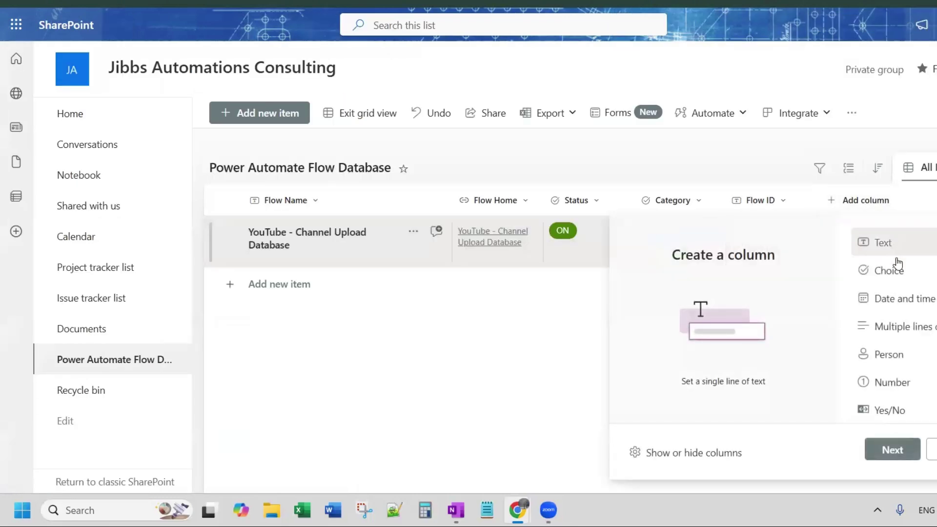
click(881, 270)
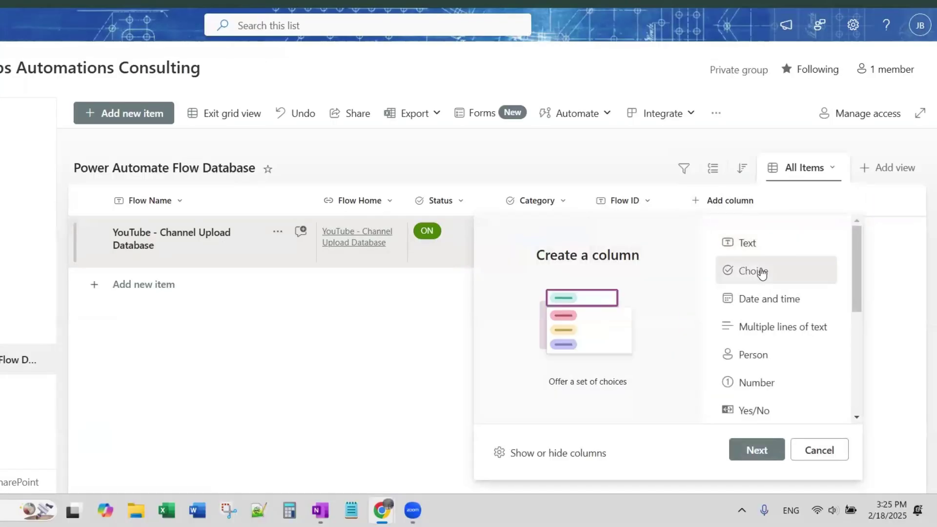
click(758, 446)
text(Type)
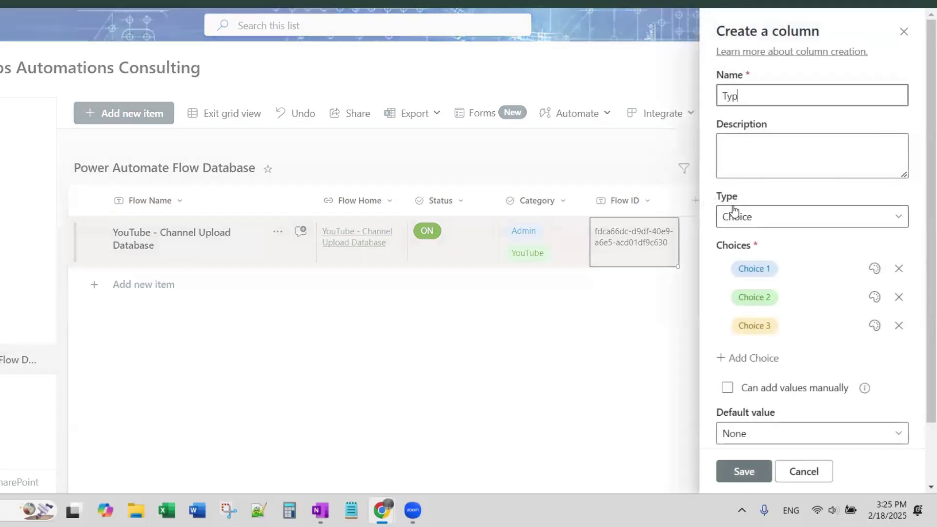
click(753, 151)
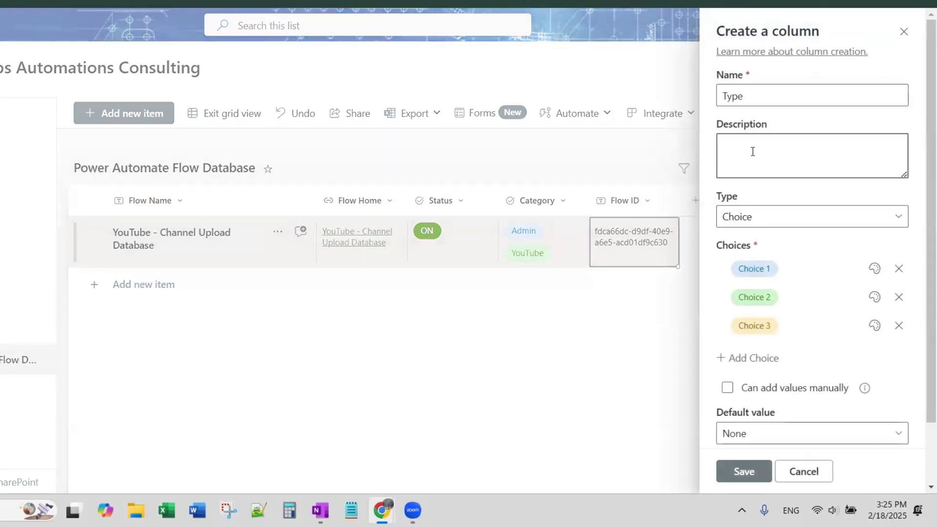
text(Is the flow automated)
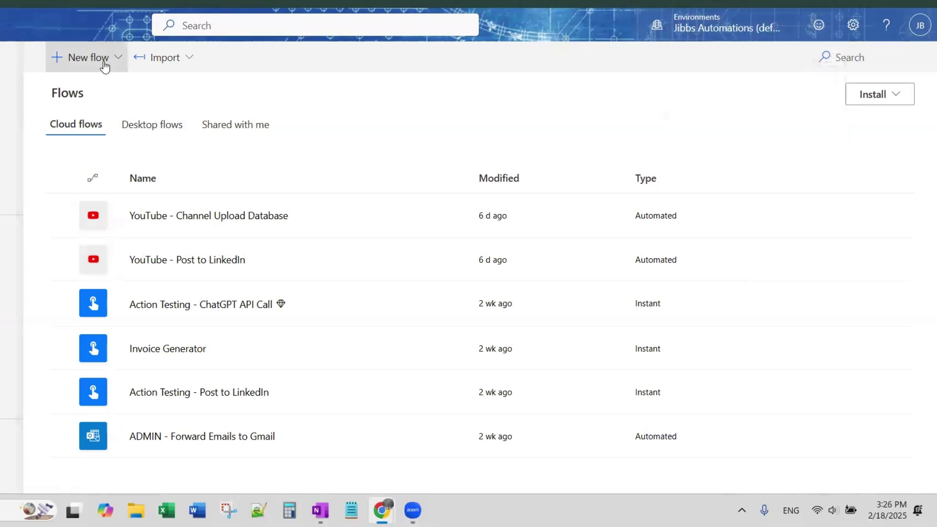
Step: View the New flow dropdown to see which kinds of flow can be created
click(88, 67)
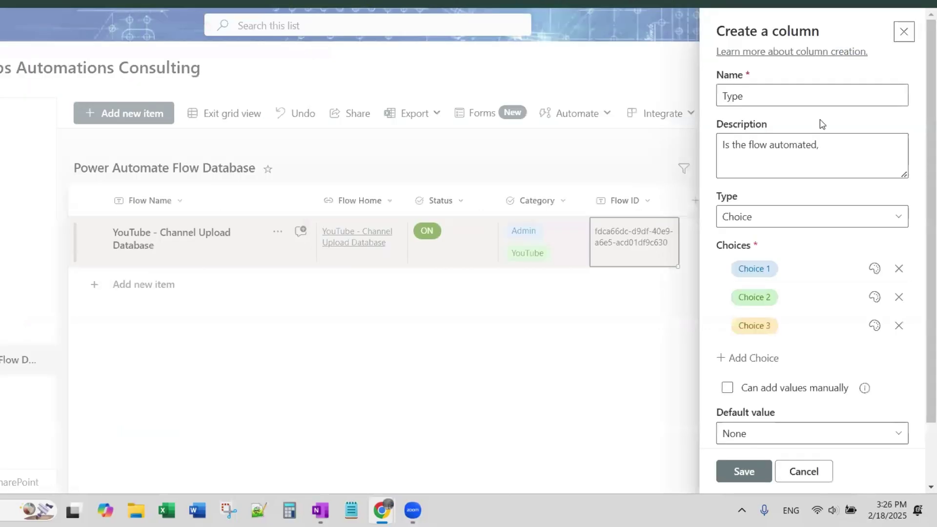
Step: Extend the description with 'instant or schedule' and enter choices Automated, Instant and Schedule
click(833, 145)
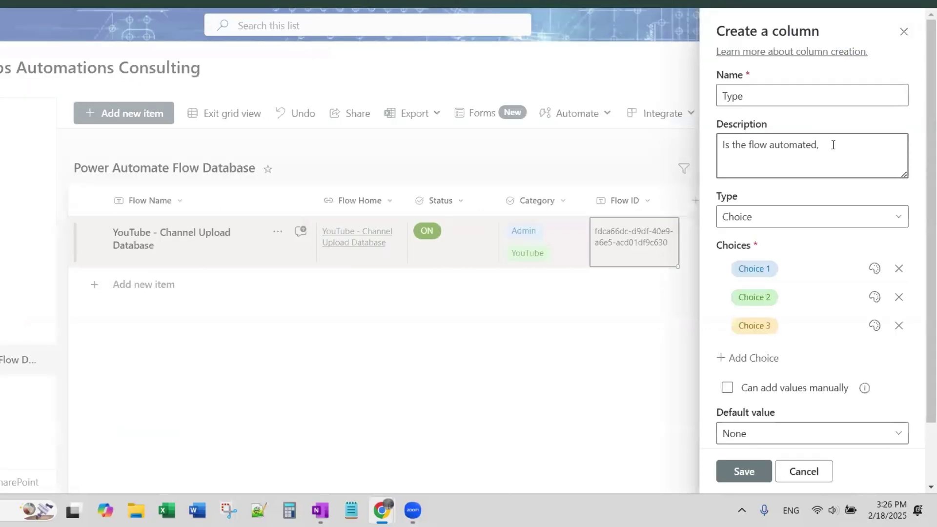
text(instant )
text( or scheduled)
click(779, 275)
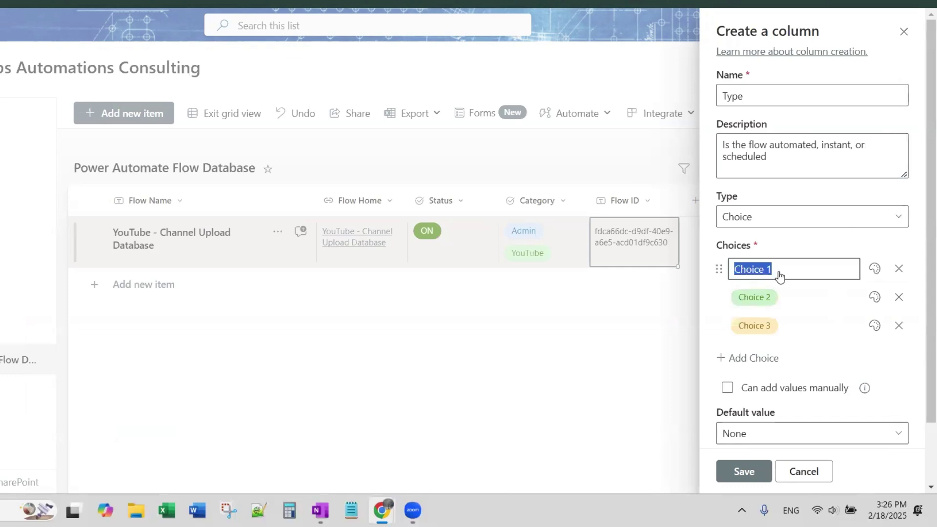
text(Automated)
click(795, 296)
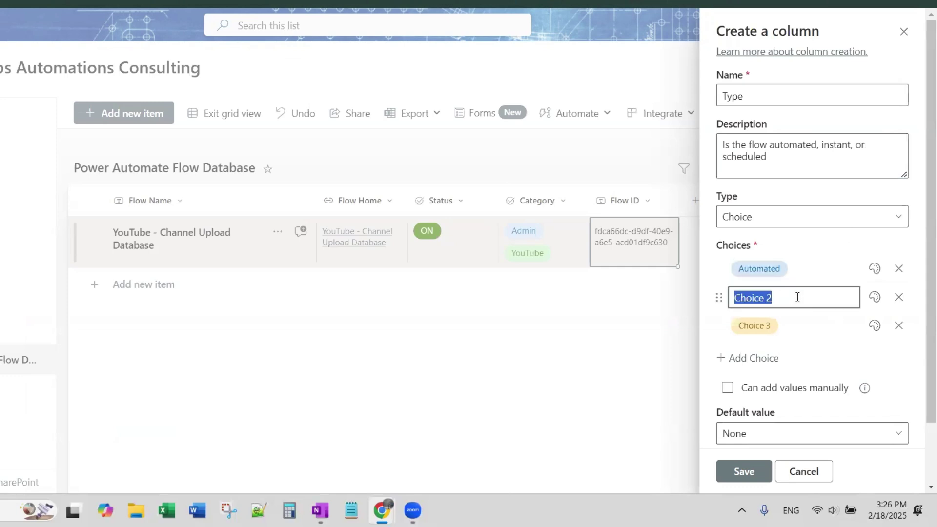
text(Instant)
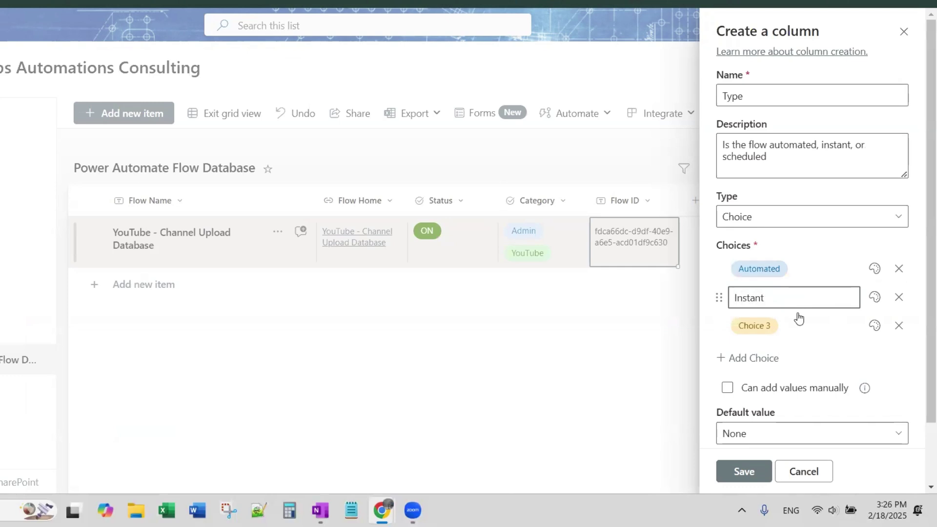
click(798, 321)
text(Scheduled)
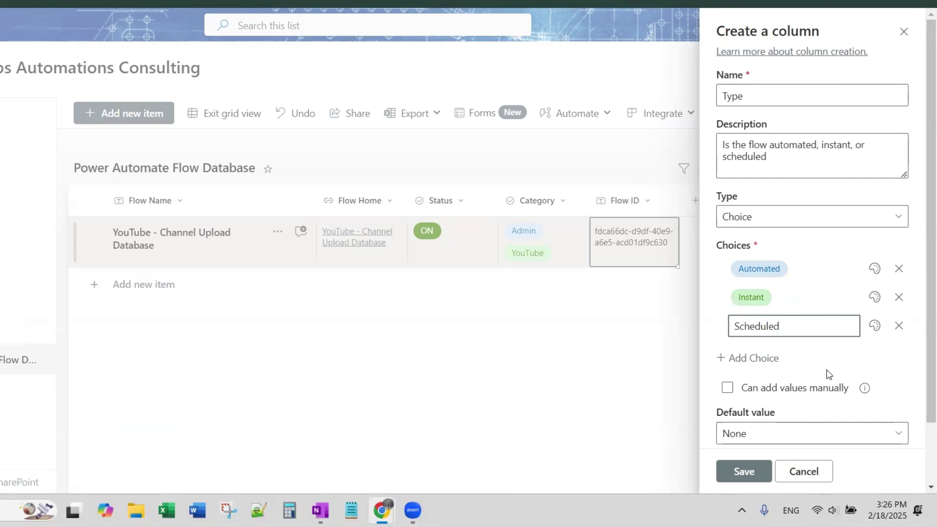
Step: Save the choice column, renaming it 'Flow Type' after the duplicate-name error
scroll(827, 375, down, 2)
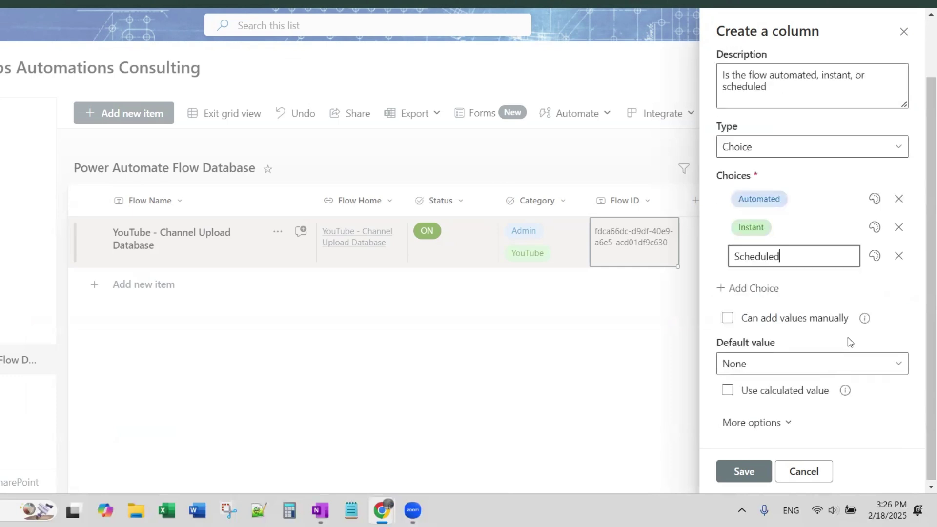
click(745, 471)
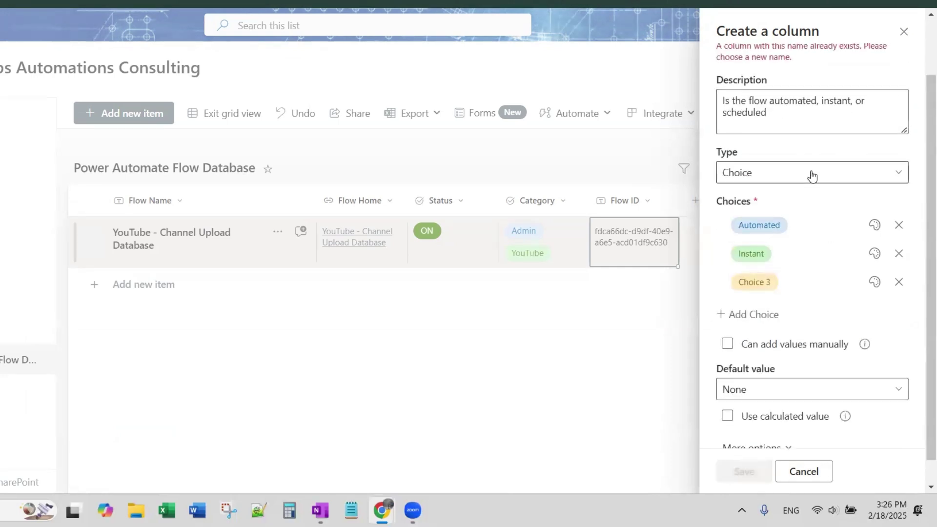
scroll(793, 189, up, 2)
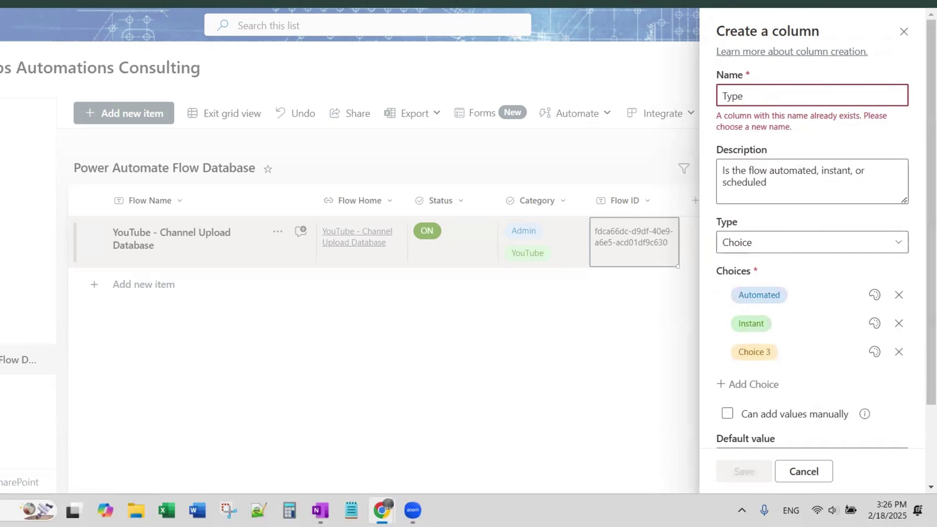
text(Flow)
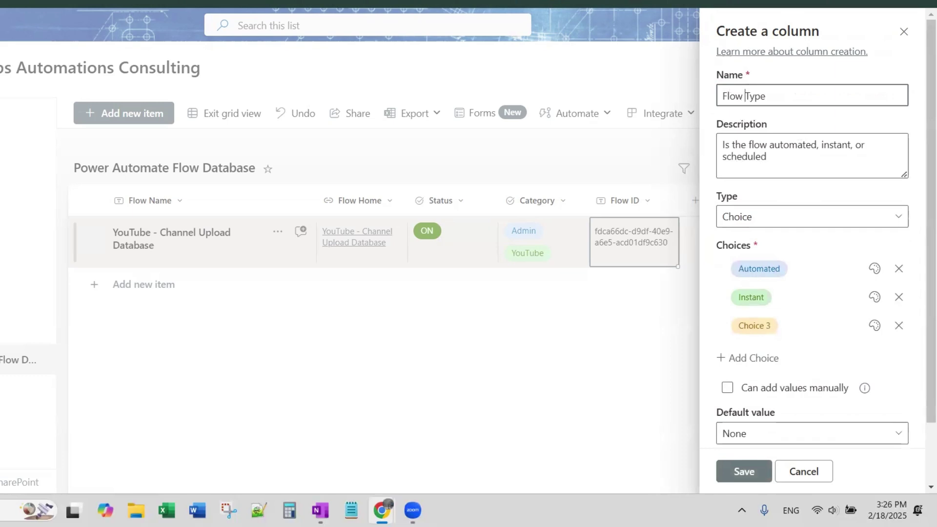
click(742, 466)
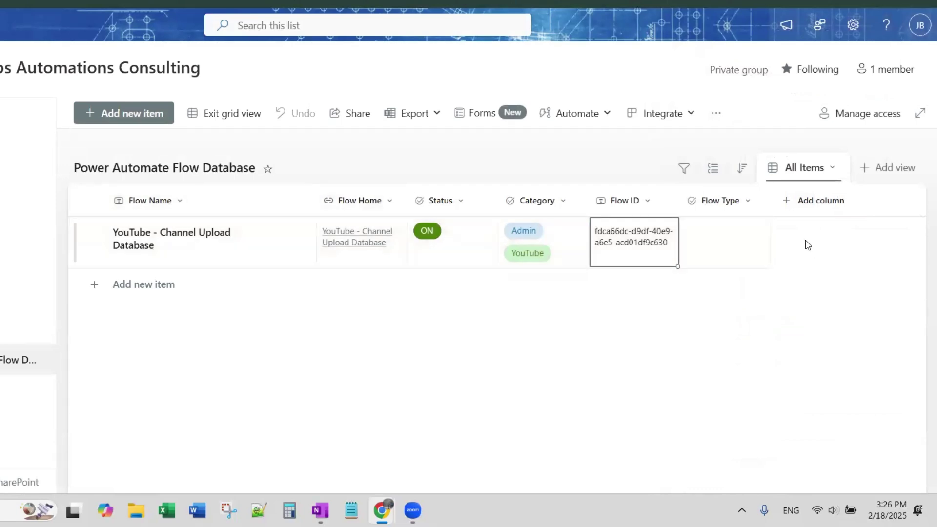
Step: Set the YouTube row's Flow Type cell to Automated
click(734, 230)
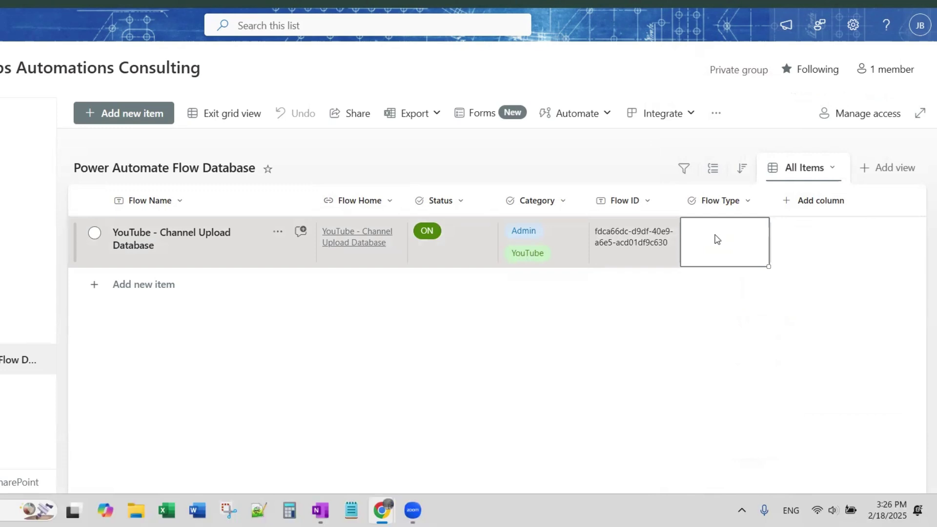
click(715, 239)
click(716, 285)
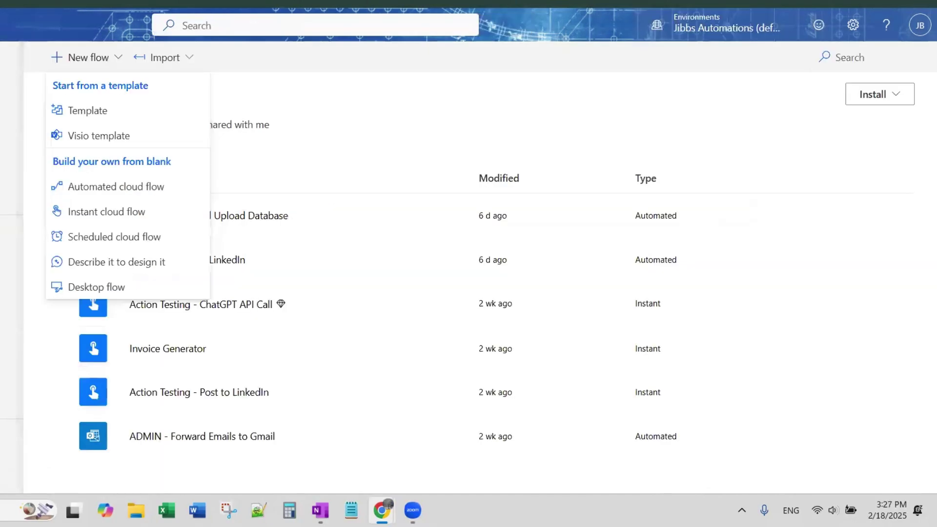
Step: Open the YouTube - Channel Upload Database flow's details, then return to the SharePoint list
click(329, 119)
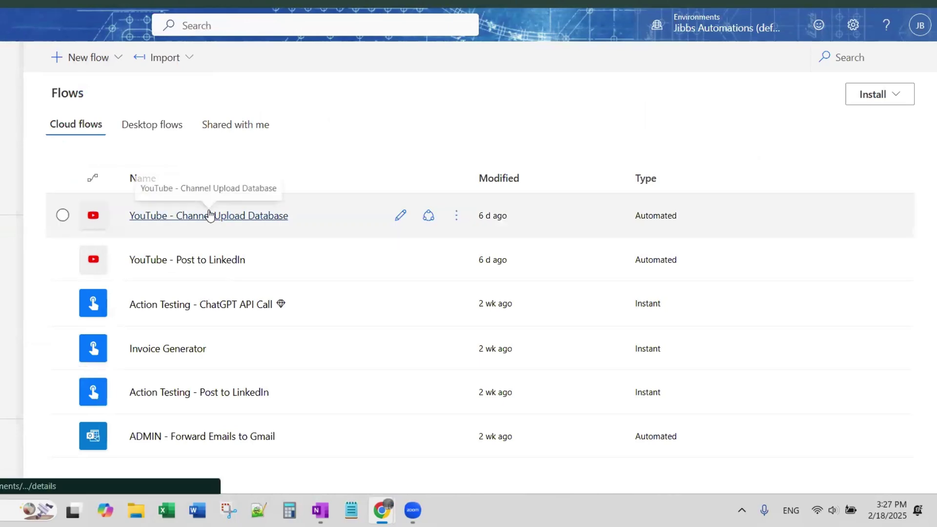
click(209, 216)
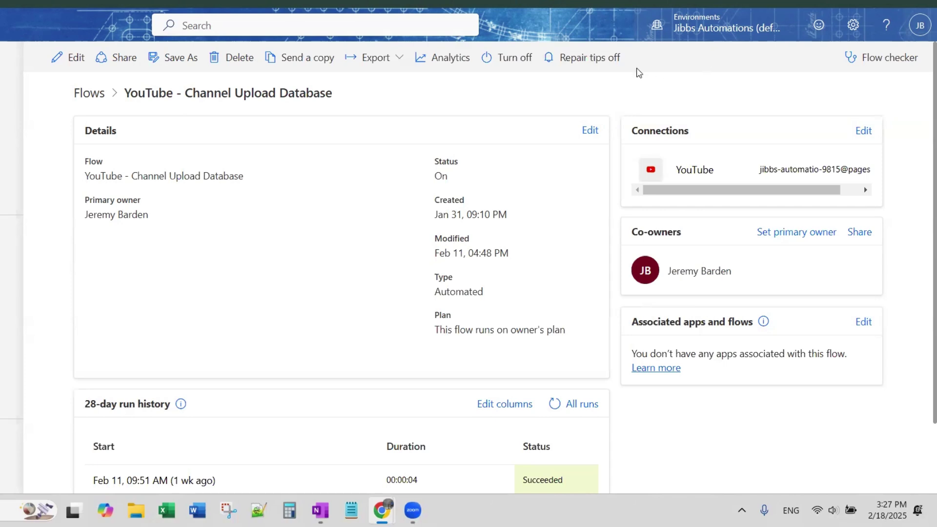
key(ctrl+Tab)
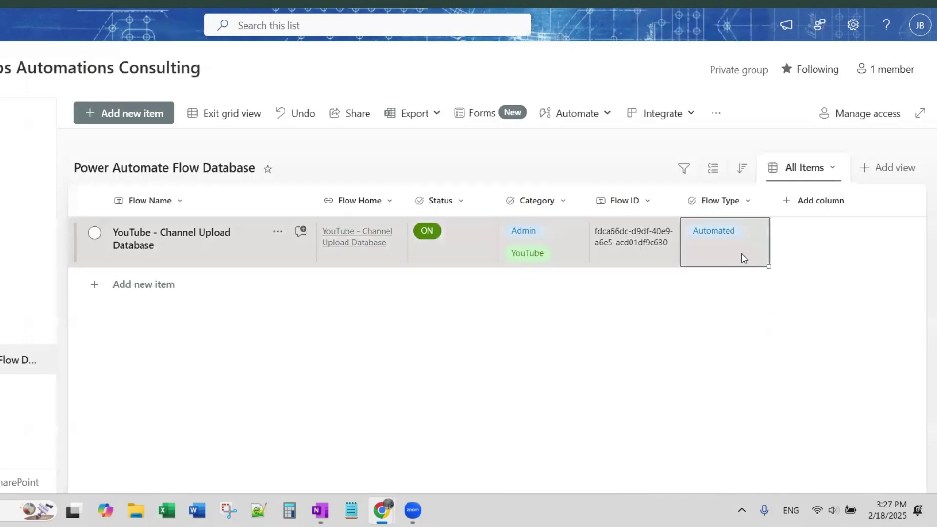
Step: Start adding a new Date and time column to the list
click(811, 201)
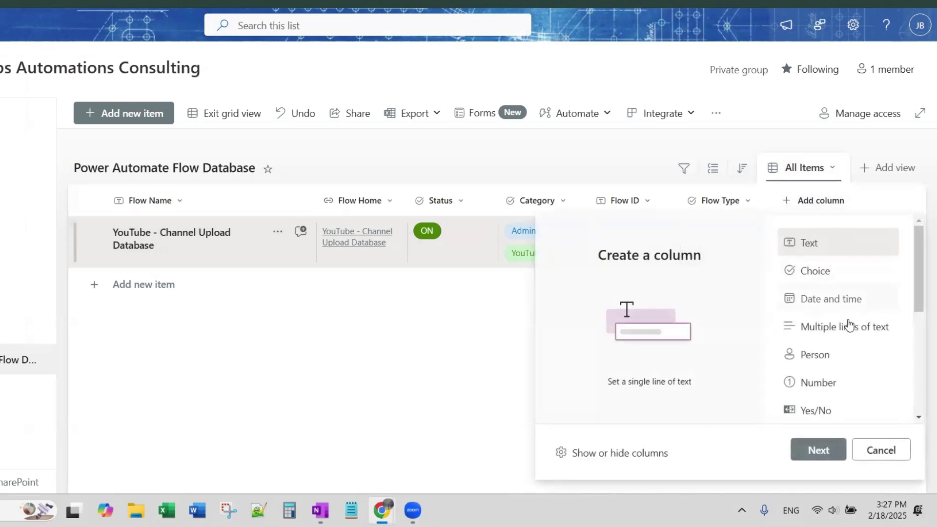
scroll(838, 307, down, 2)
scroll(841, 317, up, 2)
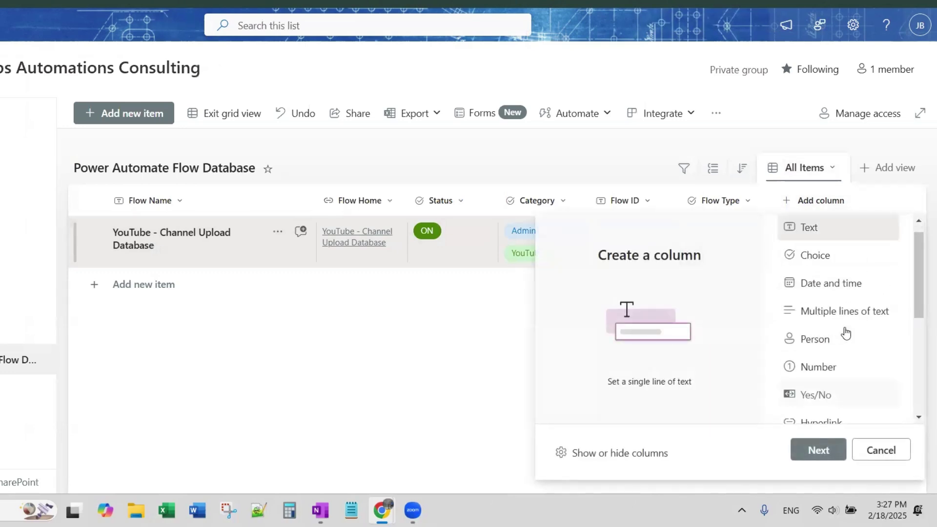
click(838, 306)
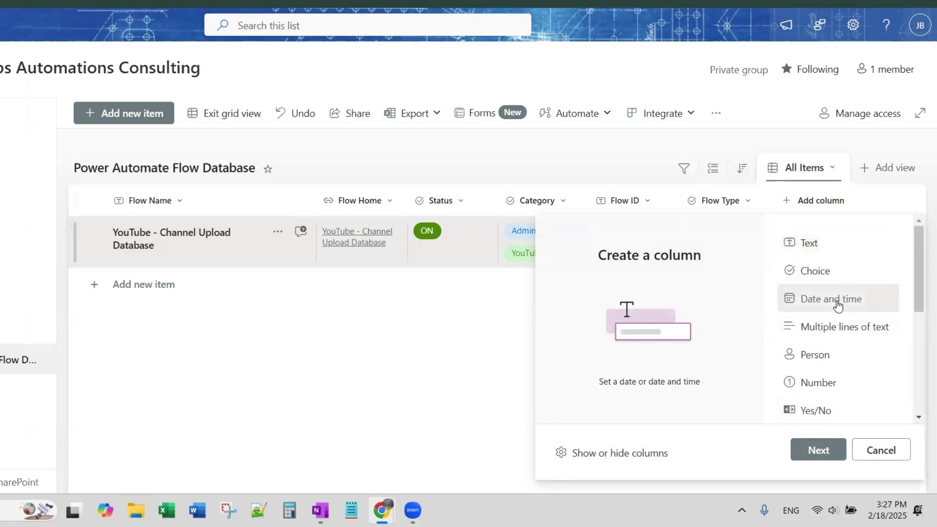
click(825, 458)
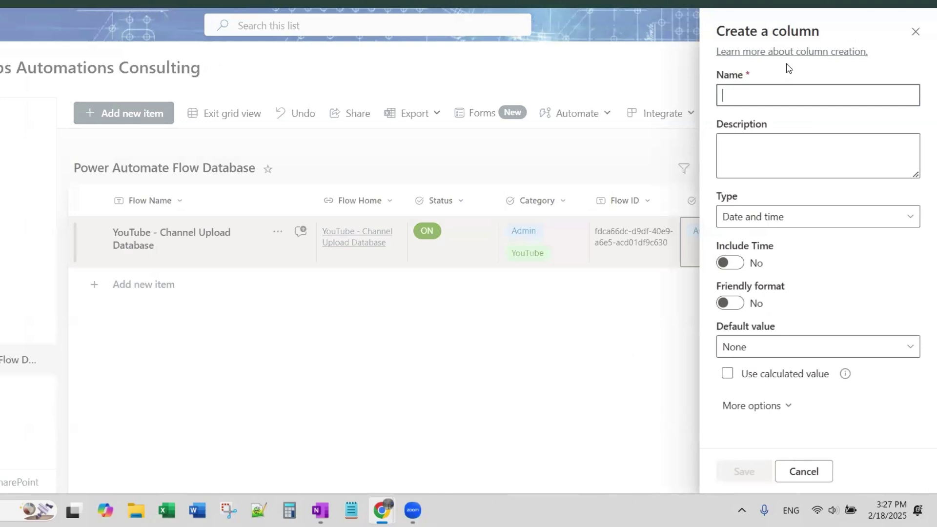
Step: Name the column 'Date Created', describe it as 'The date the flow was created', and save it without time
text(Date Created)
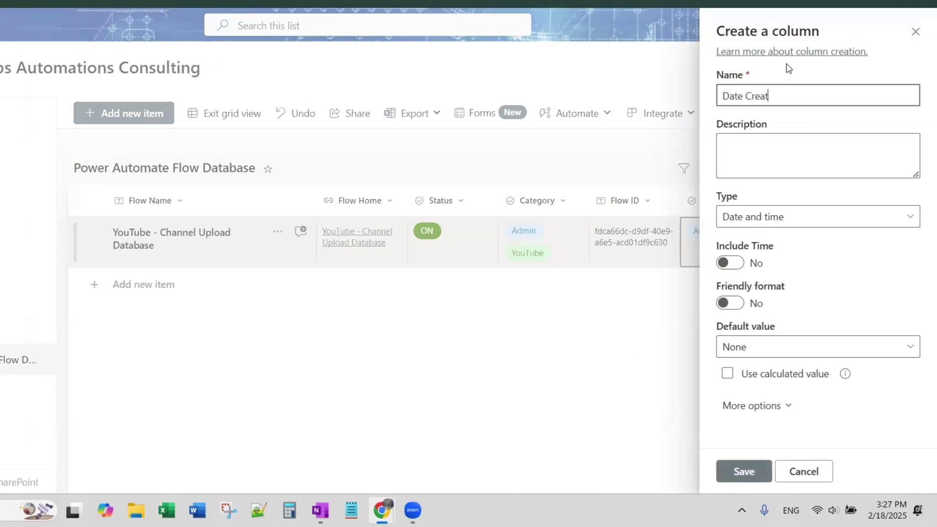
click(772, 153)
text(T)
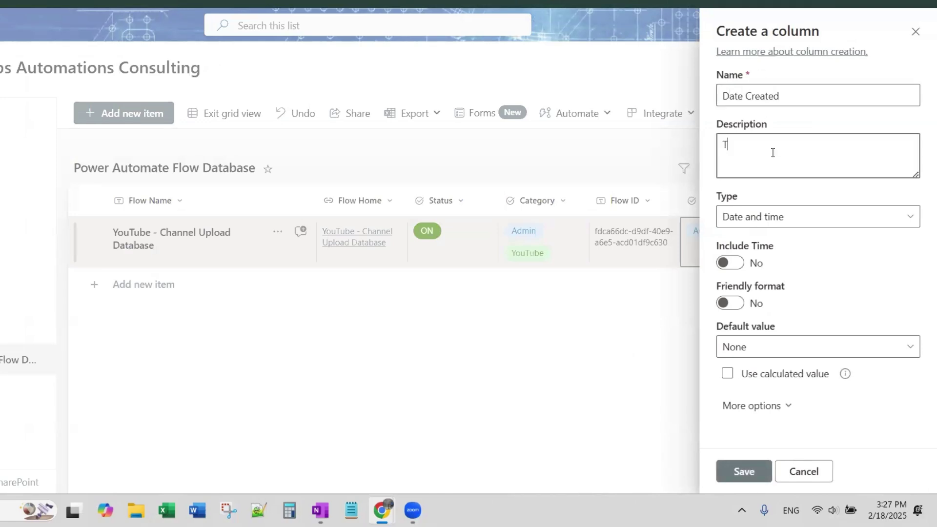
text(he date the flow was created)
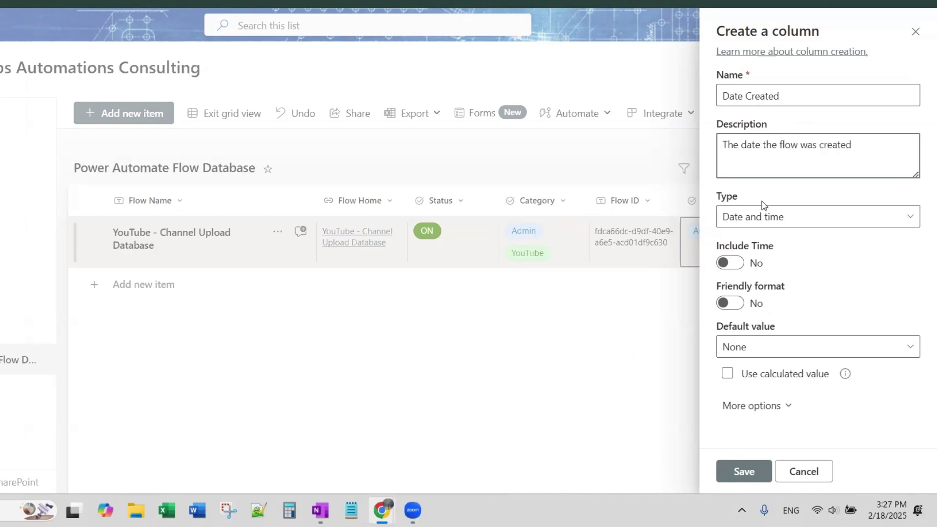
click(799, 217)
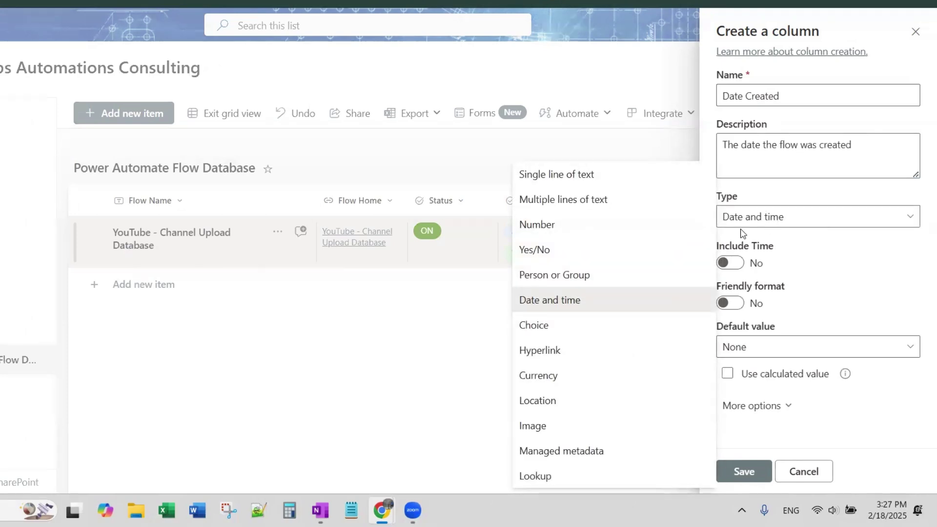
click(767, 217)
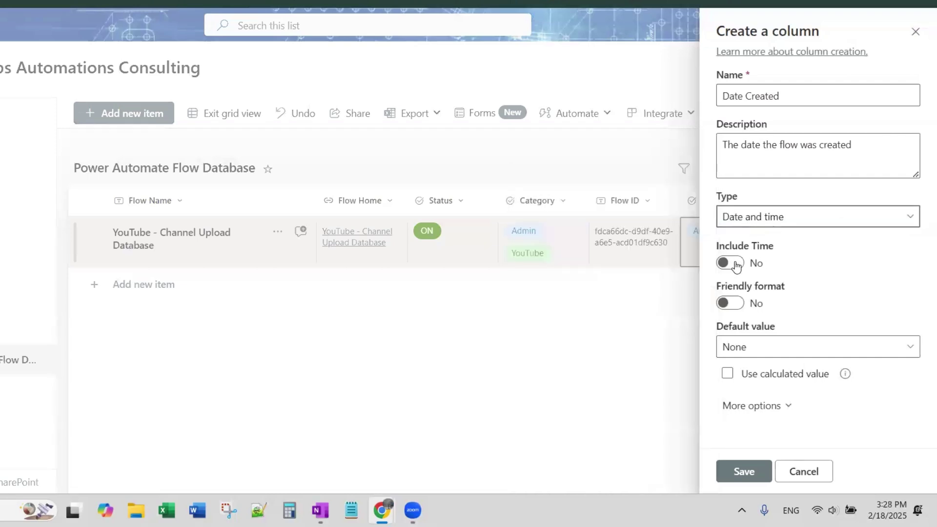
click(730, 264)
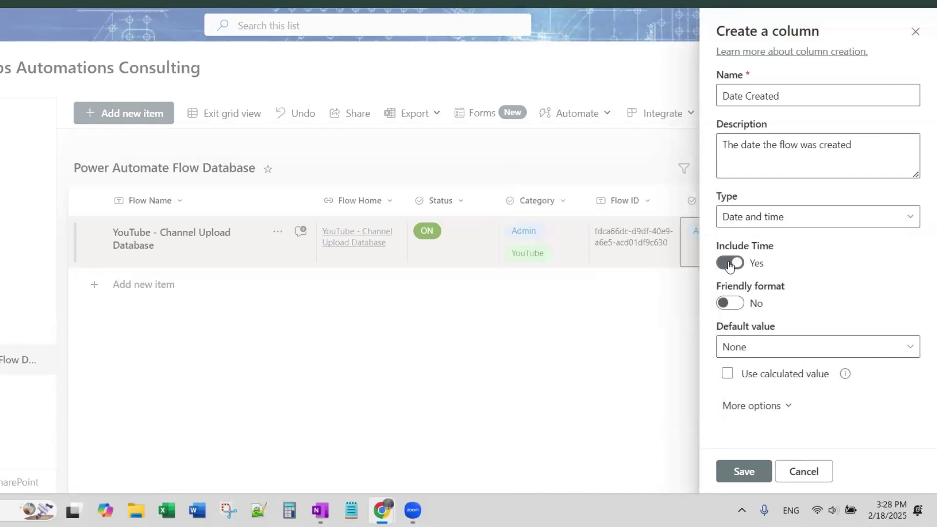
click(730, 263)
click(789, 346)
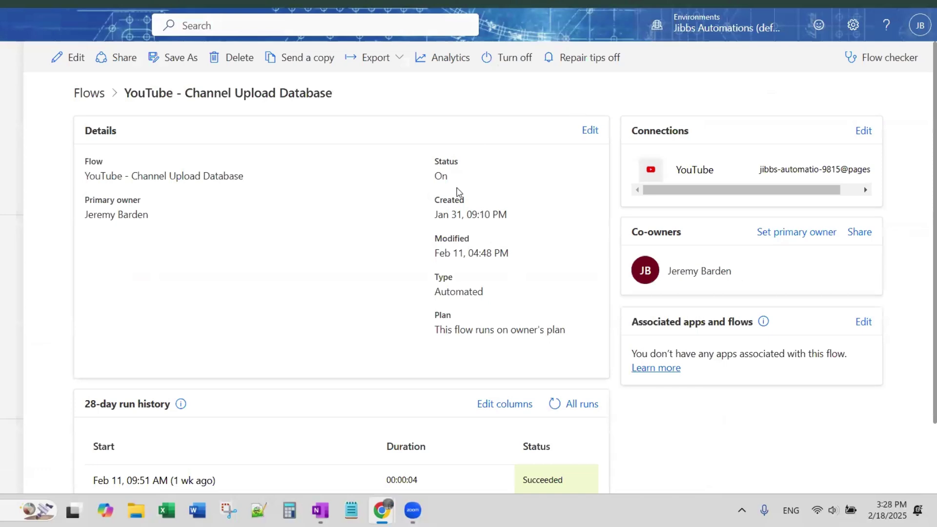
Step: Back in the SharePoint list, pick January 31, 2025 in the YouTube item's Date Created calendar
click(707, 4)
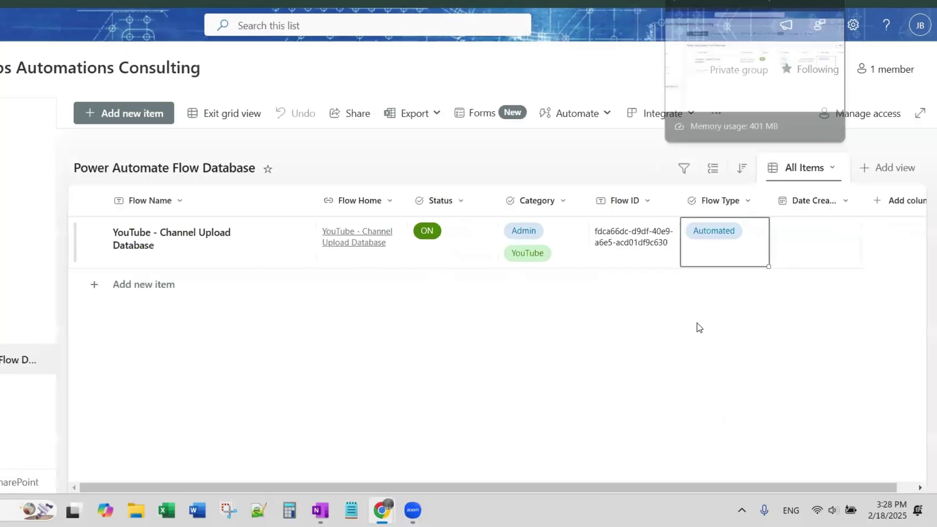
click(806, 229)
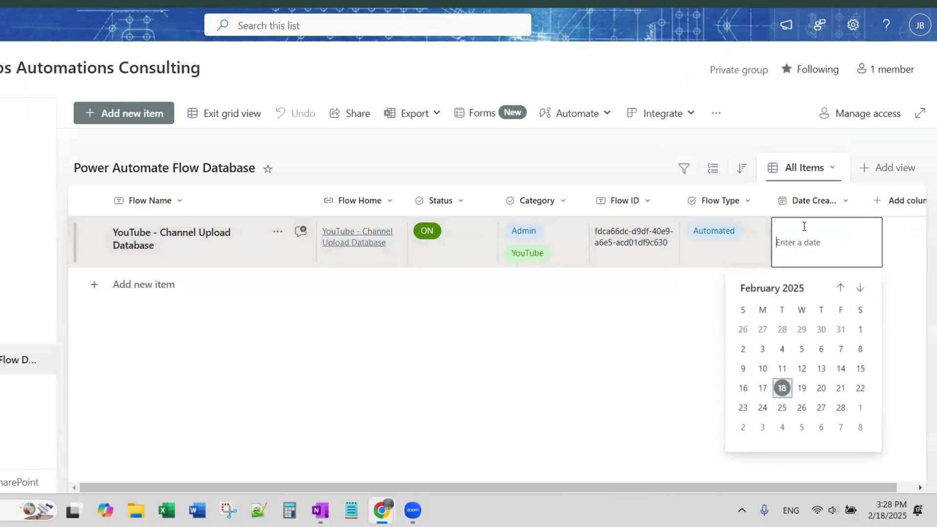
click(840, 288)
click(840, 288)
click(869, 294)
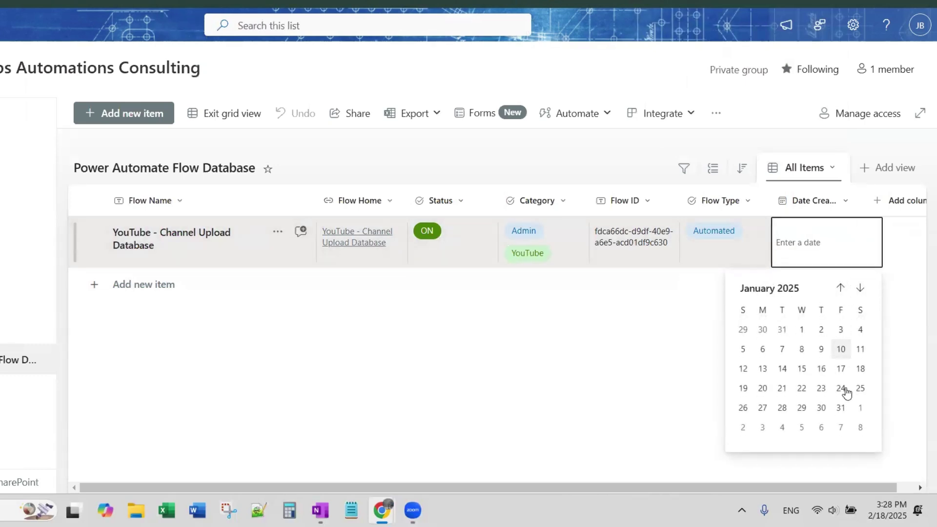
click(841, 408)
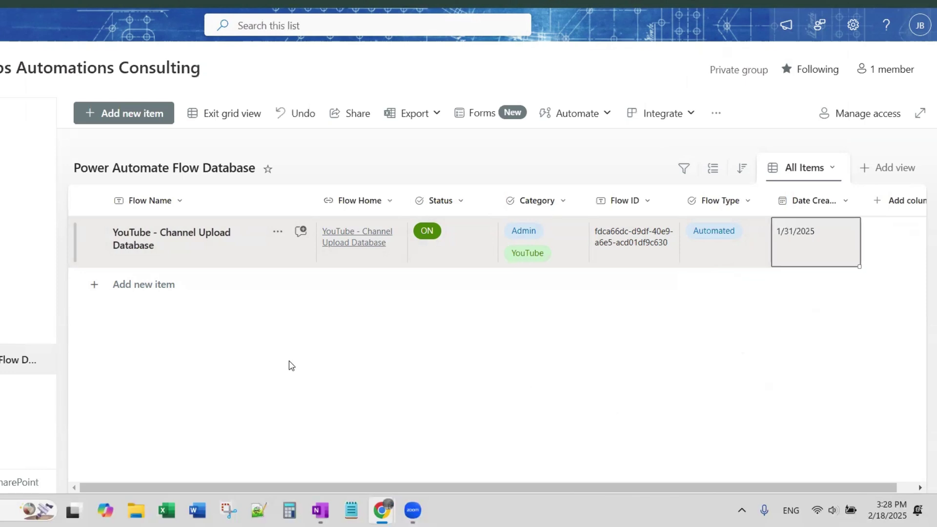